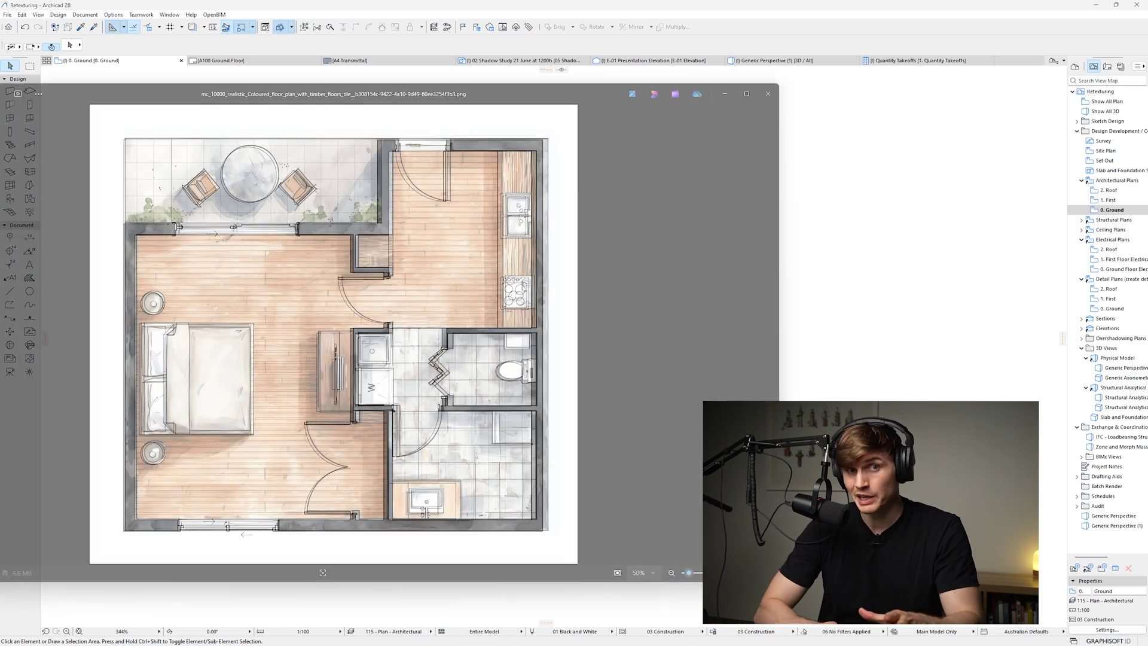
Flip between renderings 1.png, 2.png and 4.png to compare their kitchen counters
{"action": "key", "text": "Right"}
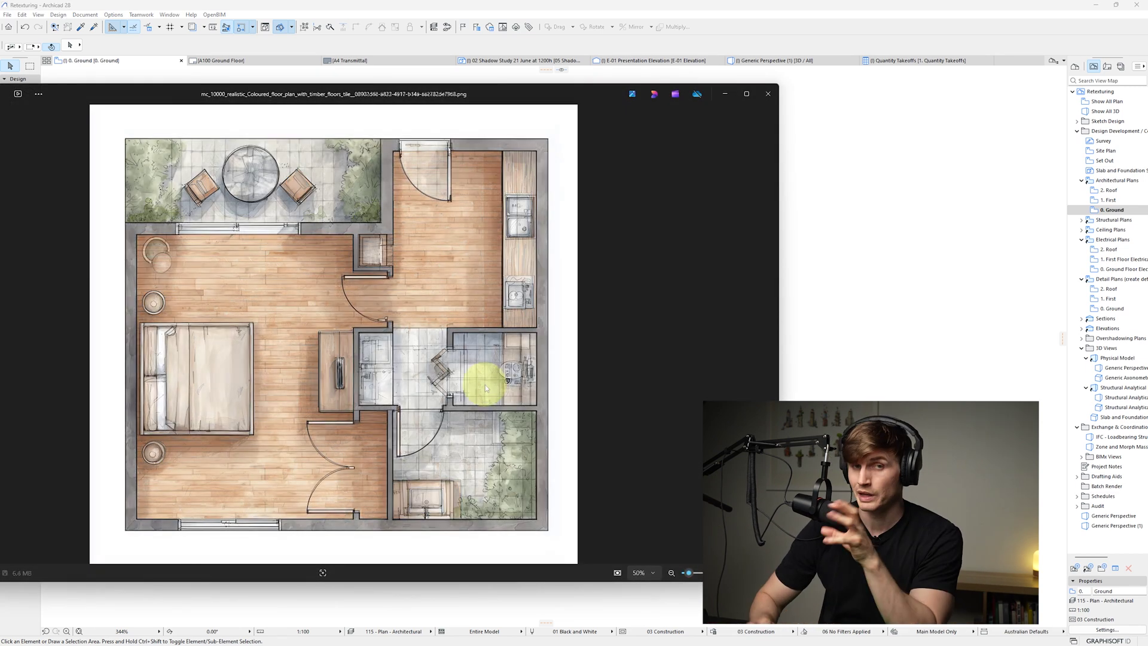
{"action": "key", "text": "Right"}
{"action": "key", "text": "Right"}
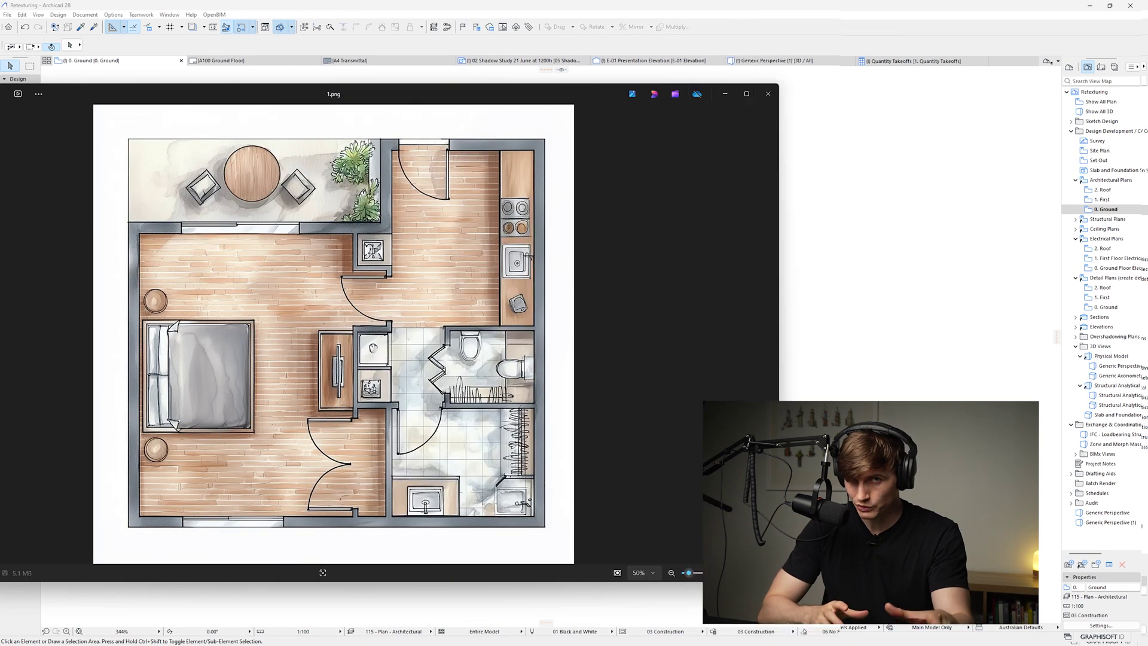
{"action": "key", "text": "Right"}
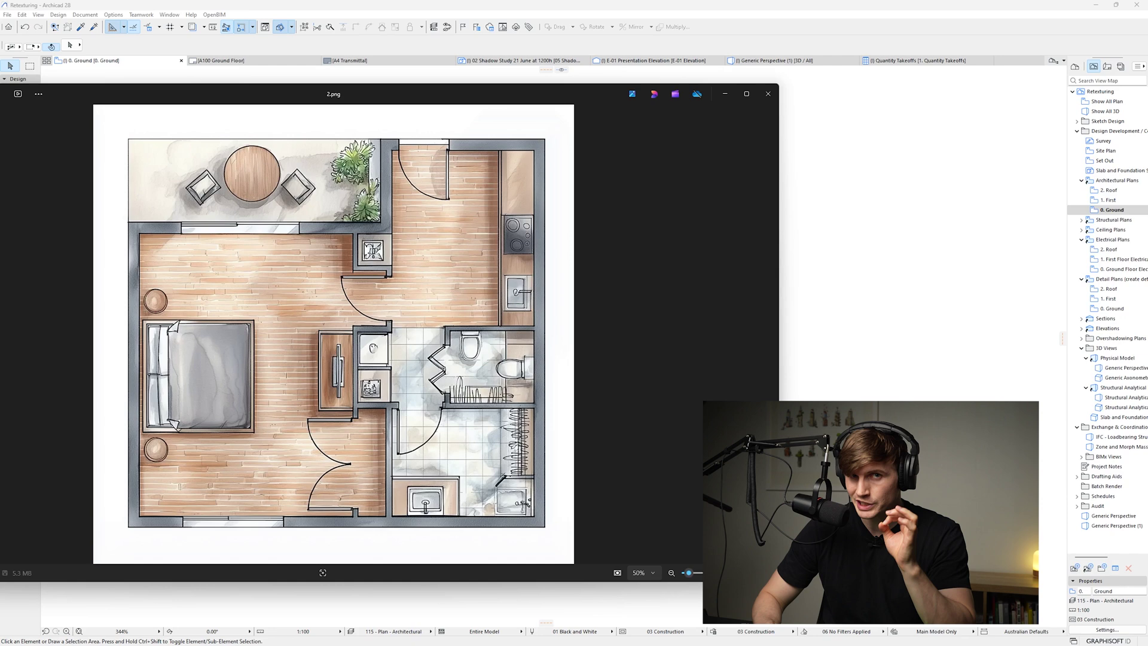
{"action": "key", "text": "Right"}
{"action": "key", "text": "Right"}
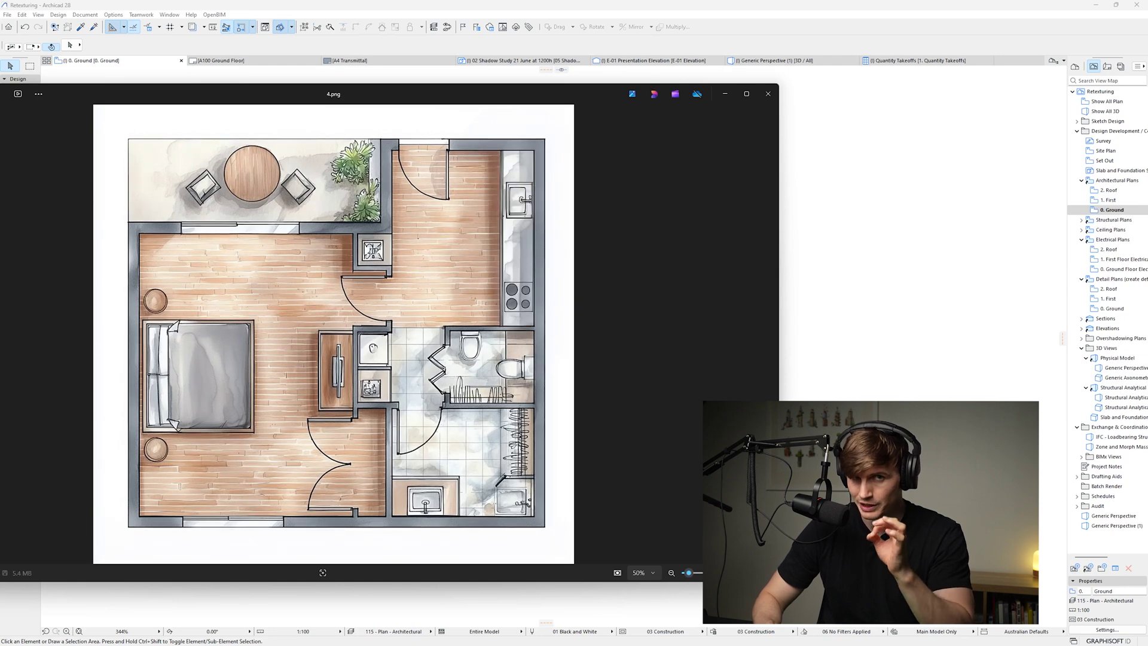
{"action": "key", "text": "Left"}
{"action": "key", "text": "Left"}
{"action": "key", "text": "Left"}
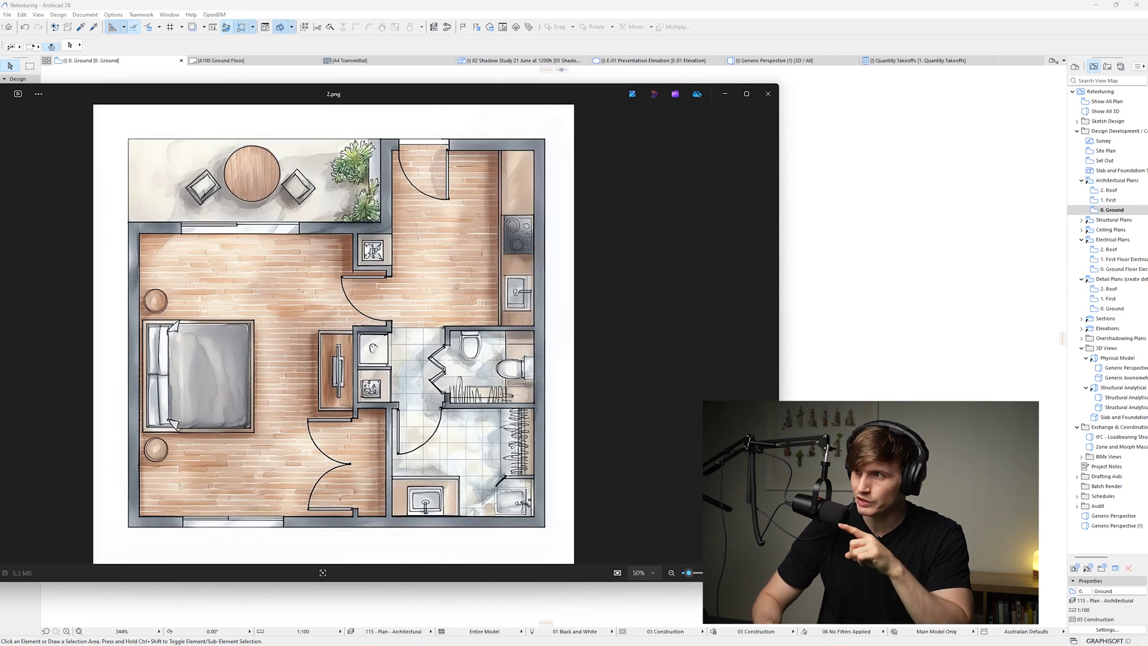
{"action": "key", "text": "Left"}
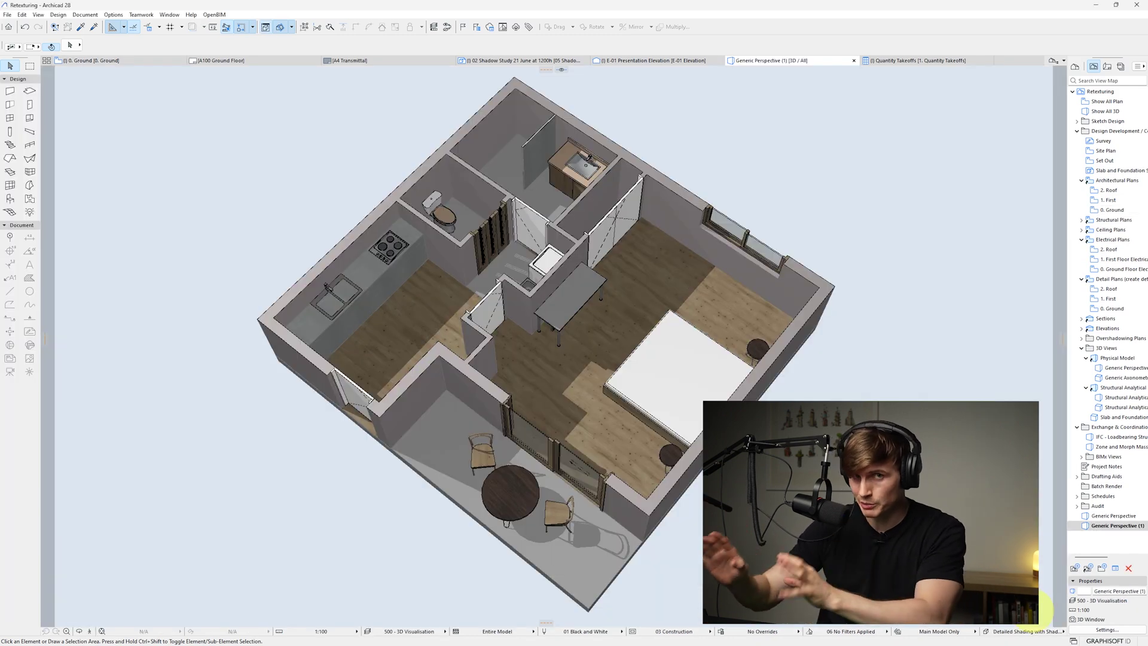
{"action": "left_click_drag", "start_coordinate": [556, 170], "coordinate": [599, 206]}
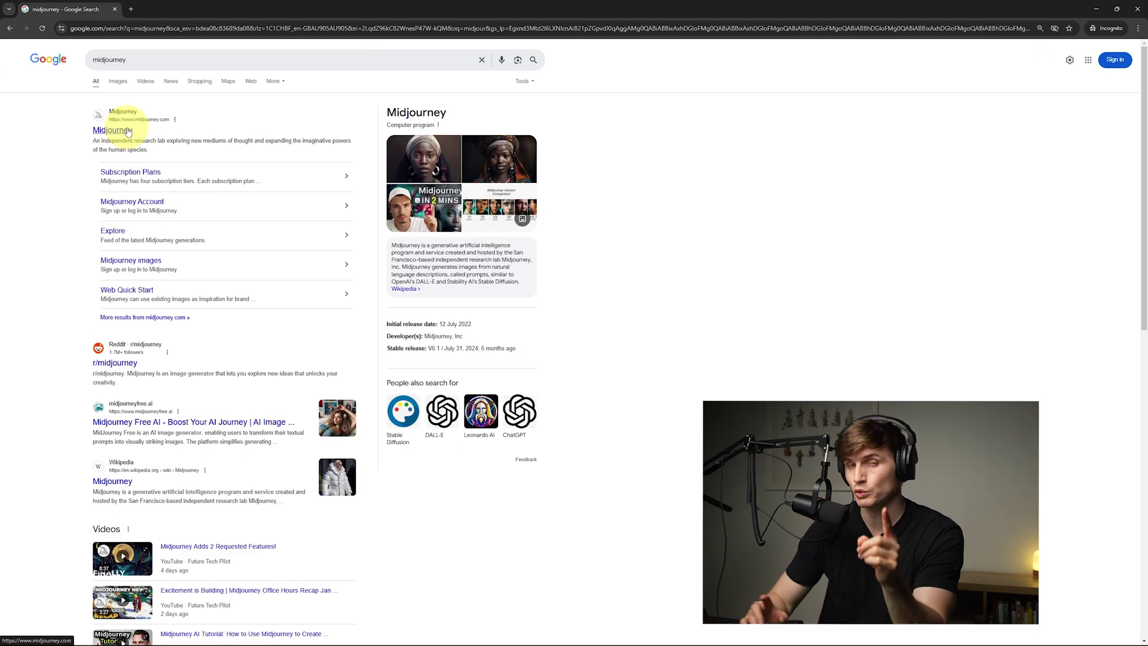
Open Midjourney's Edit page and drag in a snipped screenshot of the Archicad floor plan
{"action": "left_click", "coordinate": [104, 128]}
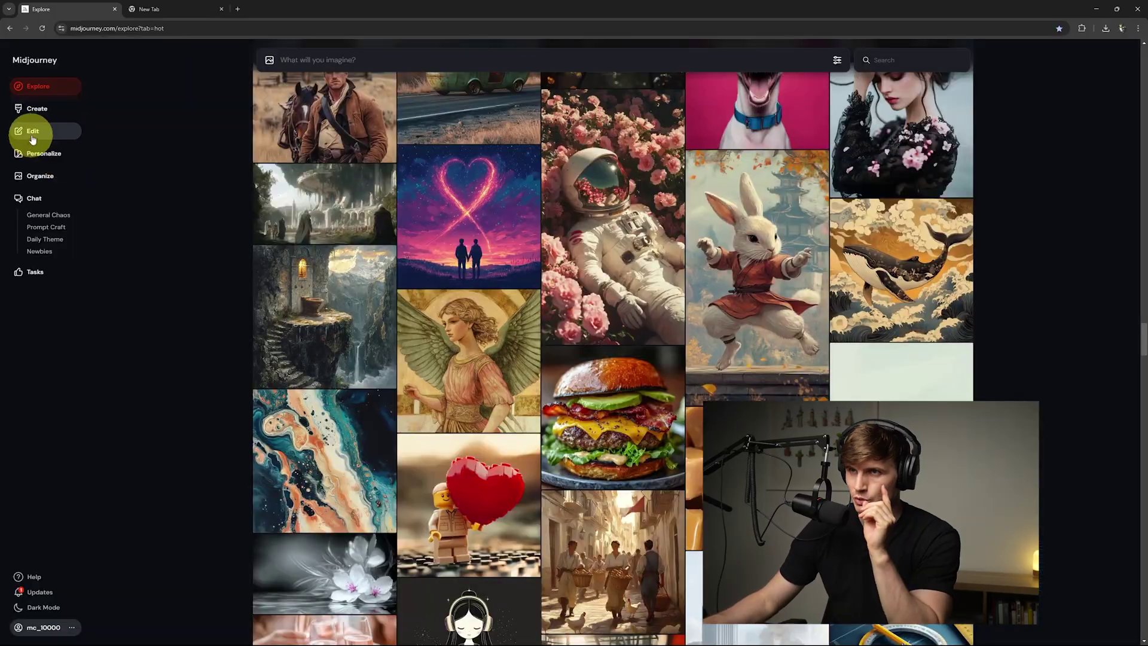
{"action": "left_click", "coordinate": [33, 133]}
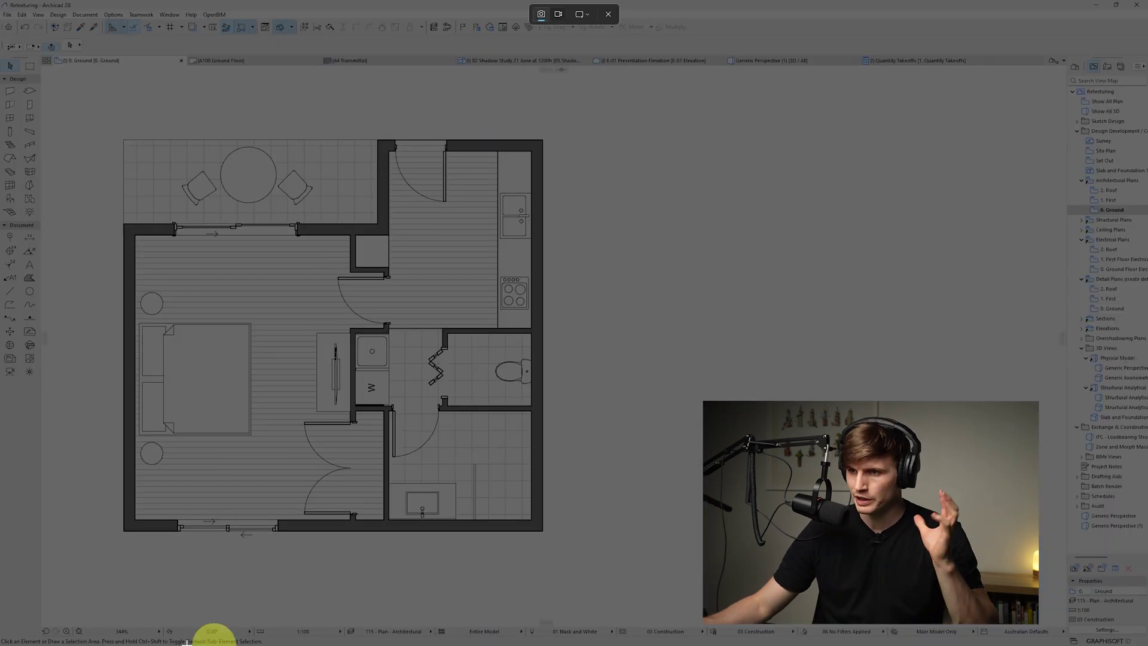
{"action": "left_click_drag", "start_coordinate": [97, 570], "coordinate": [585, 110]}
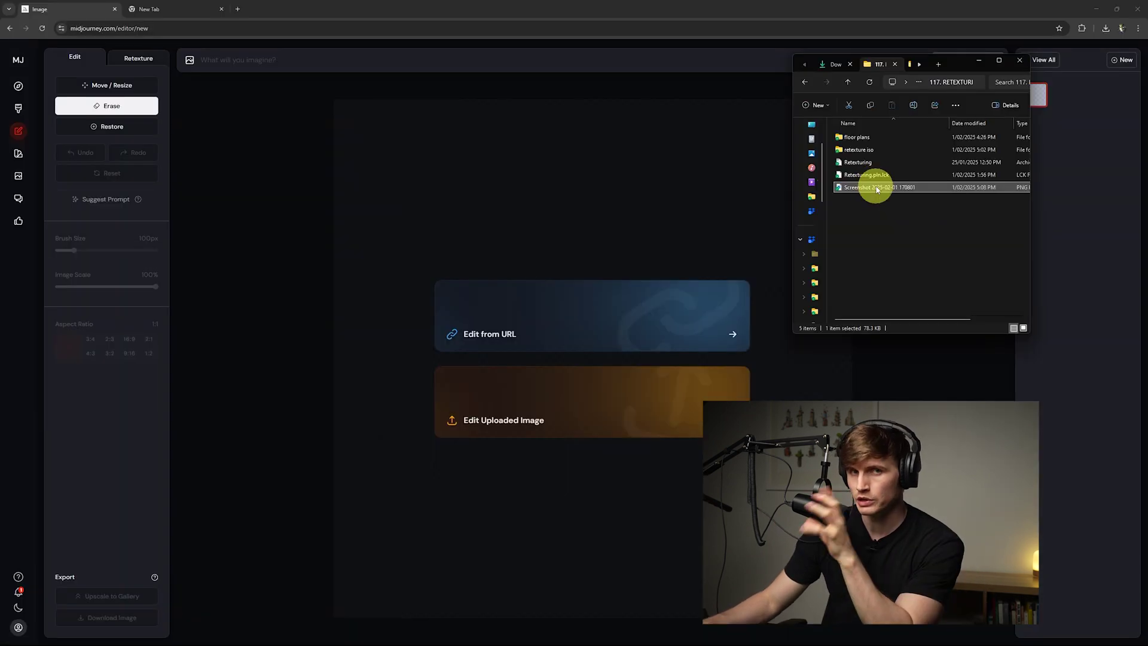
{"action": "left_click_drag", "start_coordinate": [871, 187], "coordinate": [604, 411]}
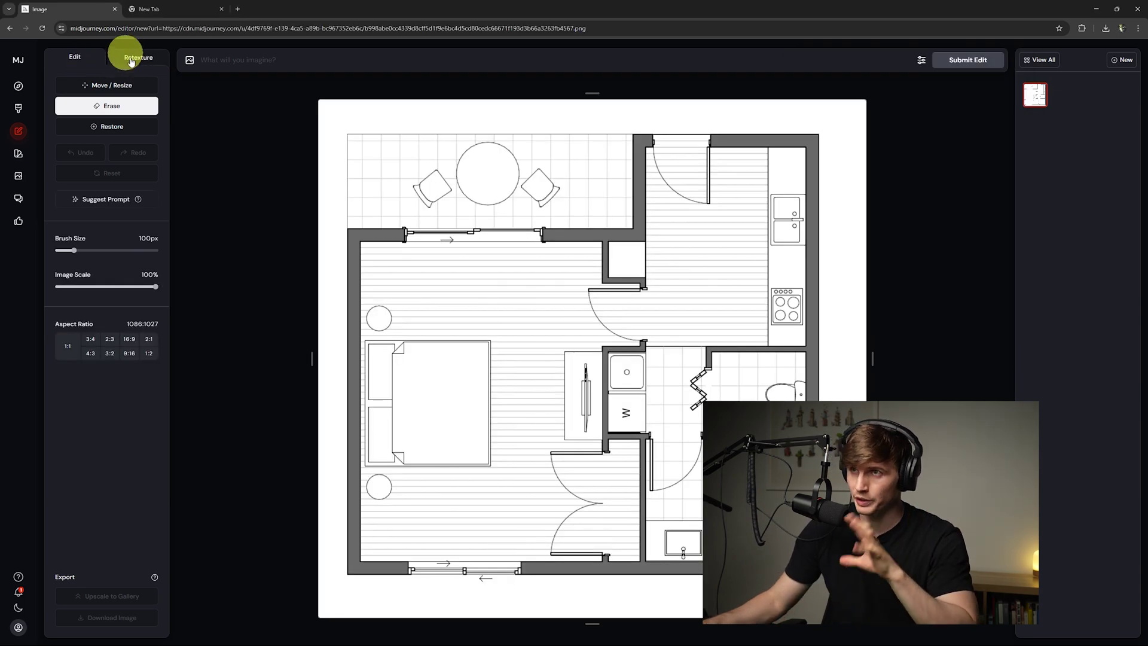
Paste the realistic coloured floor plan prompt into Retexture and review the Raw and stylize settings
{"action": "left_click", "coordinate": [132, 58]}
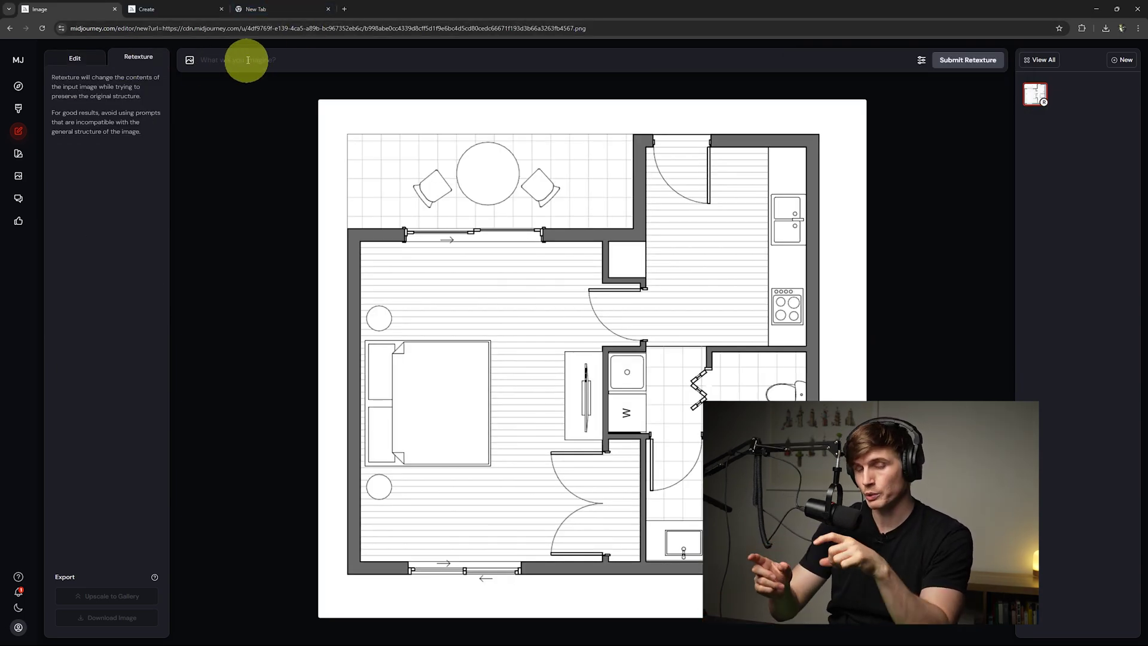
{"action": "type", "text": "realistic Coloured floor plan with timber floors, tile bathroom and soft furnishings"}
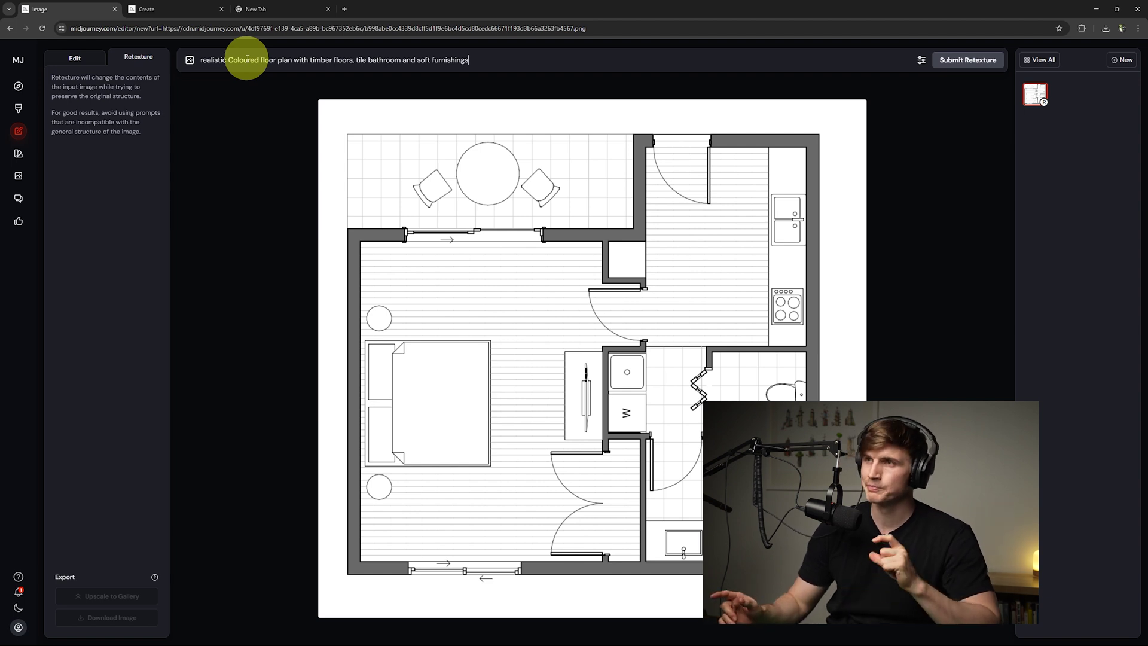
{"action": "left_click", "coordinate": [921, 61]}
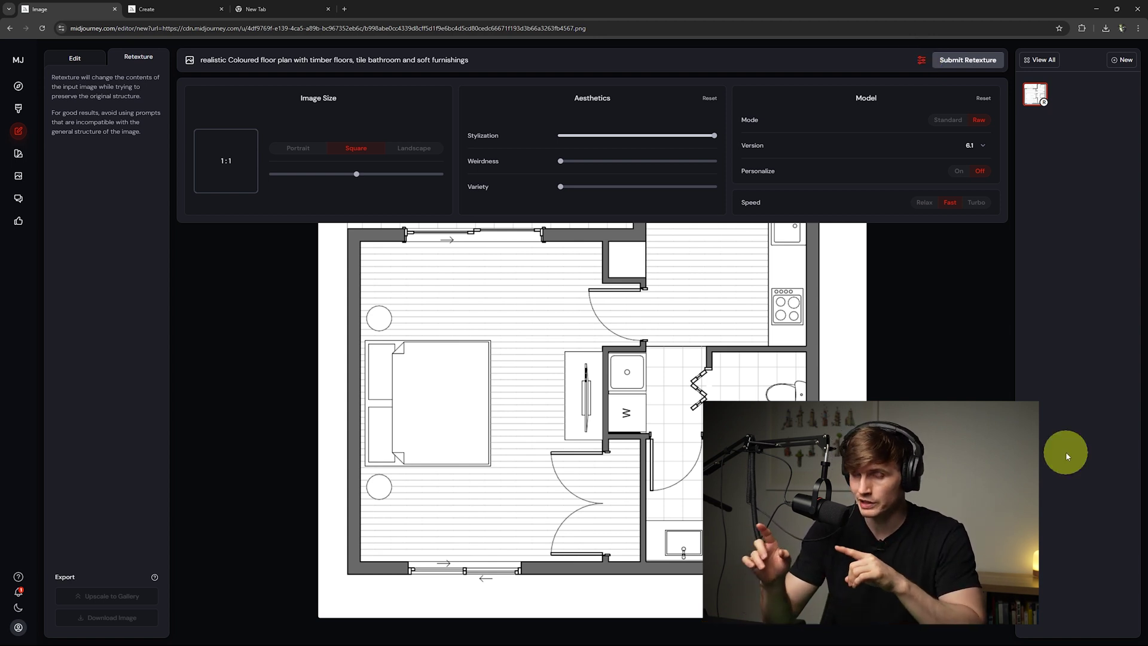
{"action": "left_click", "coordinate": [921, 61]}
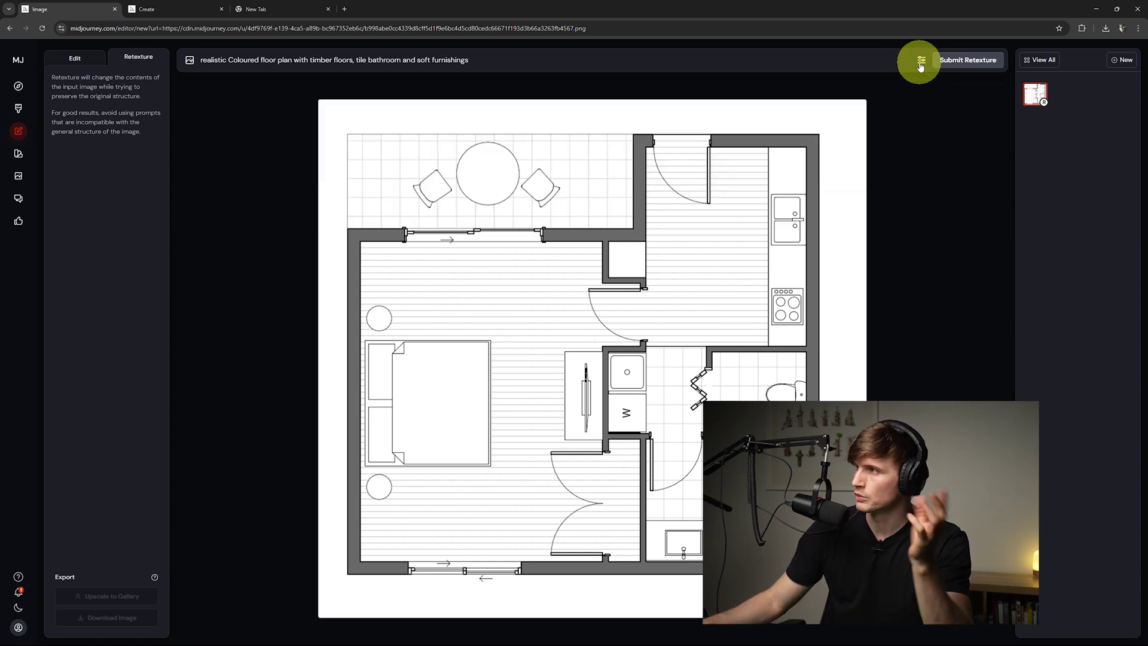
Submit the retexture and compare the four resulting coloured floor plan variants
{"action": "left_click", "coordinate": [976, 61]}
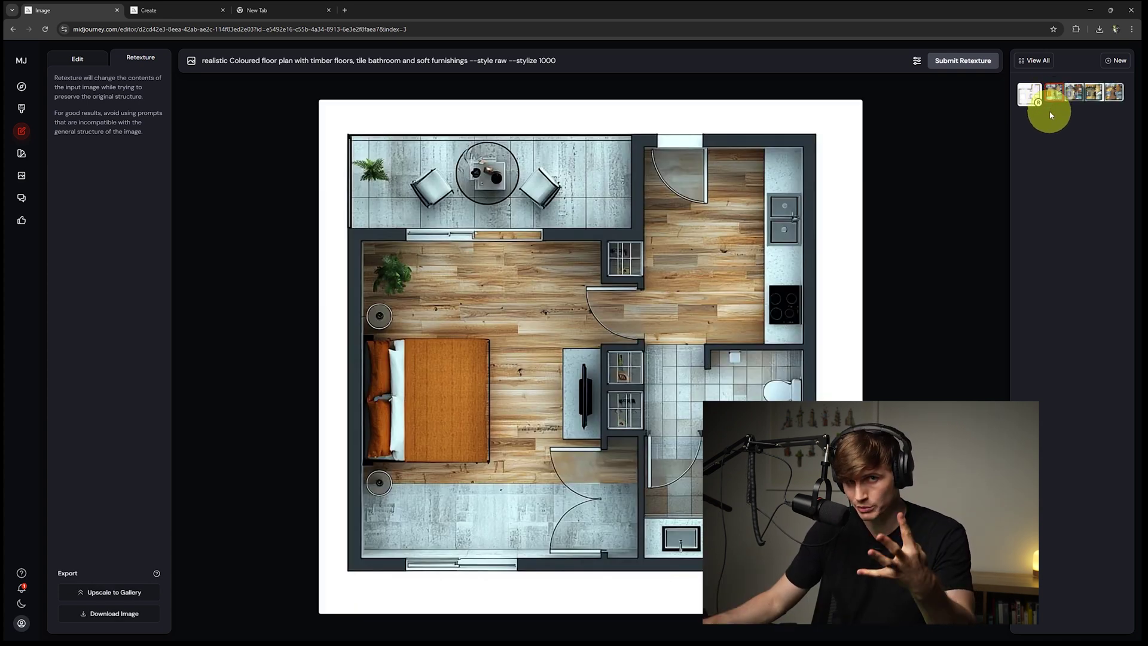
{"action": "left_click", "coordinate": [1071, 95]}
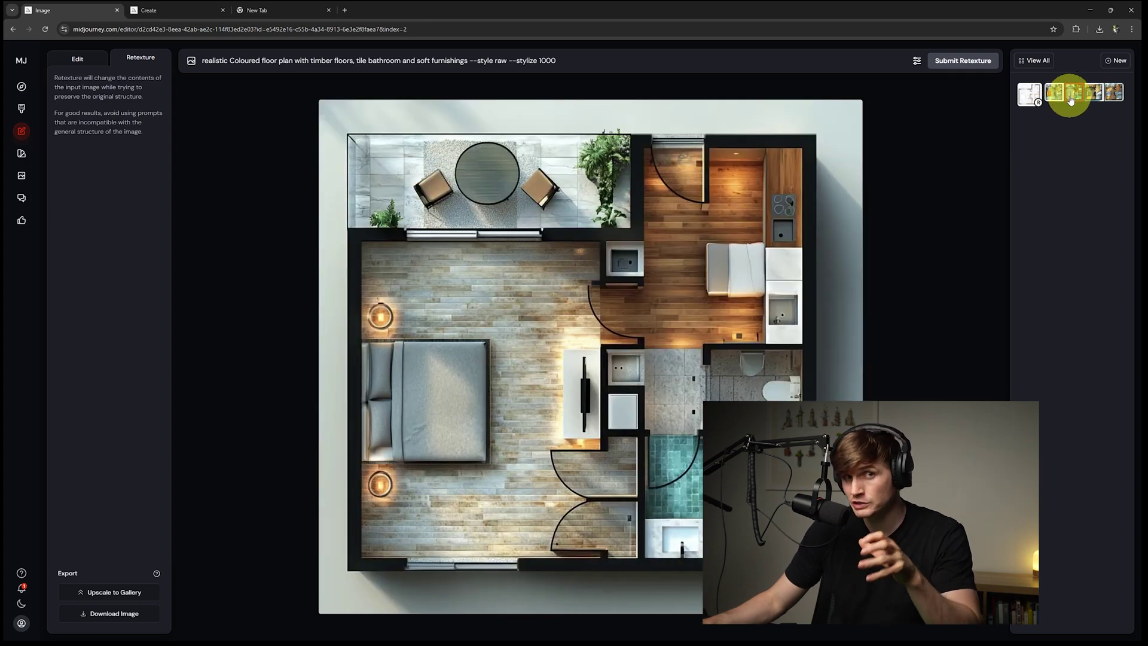
{"action": "left_click", "coordinate": [1095, 95]}
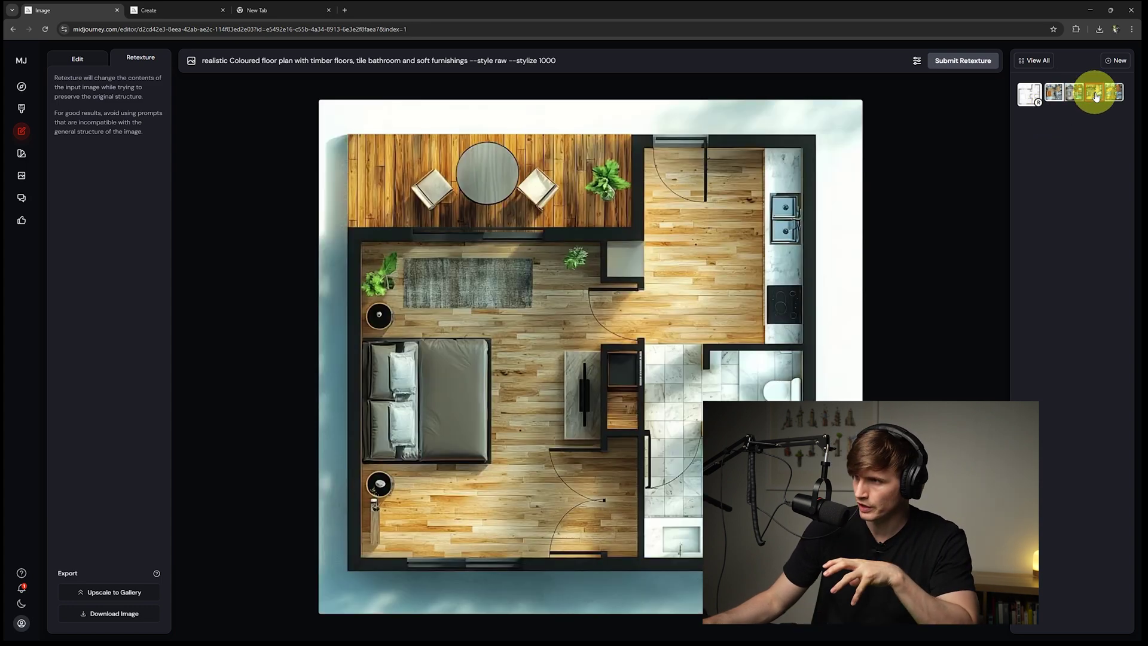
{"action": "left_click", "coordinate": [1118, 94]}
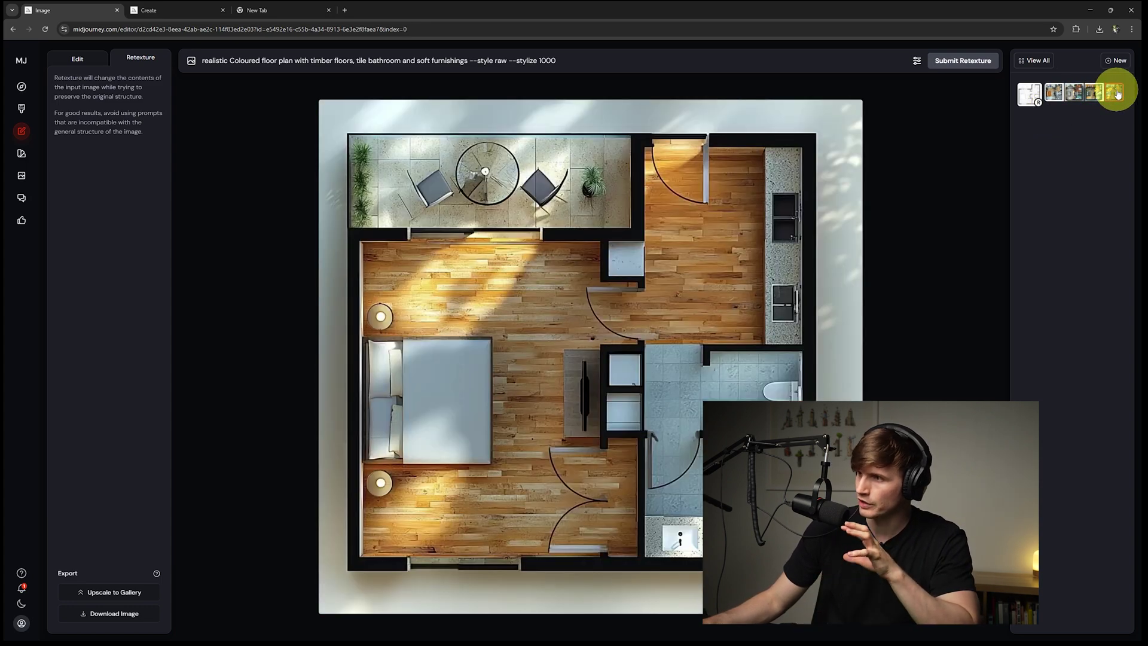
{"action": "left_click", "coordinate": [1077, 94]}
{"action": "left_click", "coordinate": [1115, 93]}
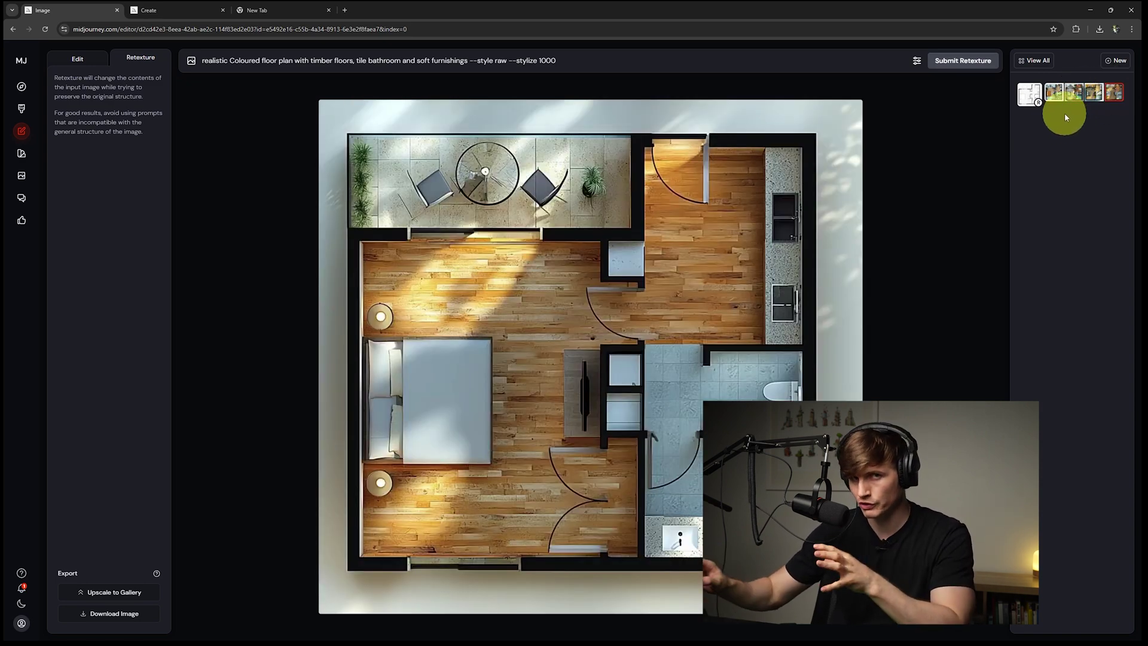
Turn on personalization with the global profile and resubmit the retexture
{"action": "left_click", "coordinate": [1029, 96]}
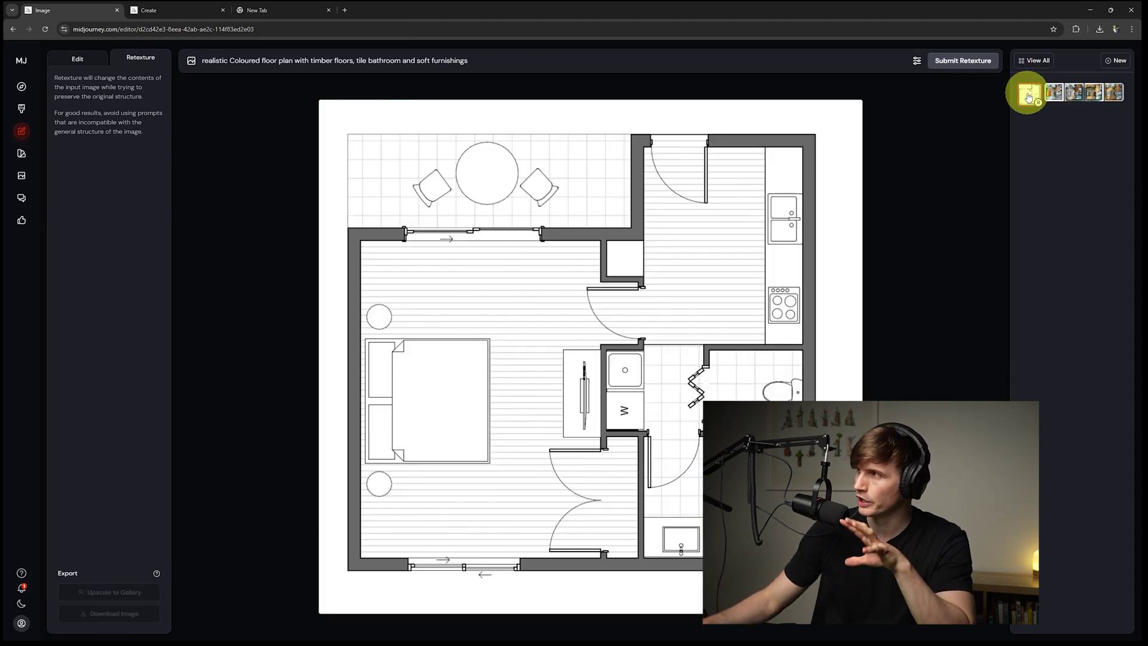
{"action": "left_click", "coordinate": [916, 61]}
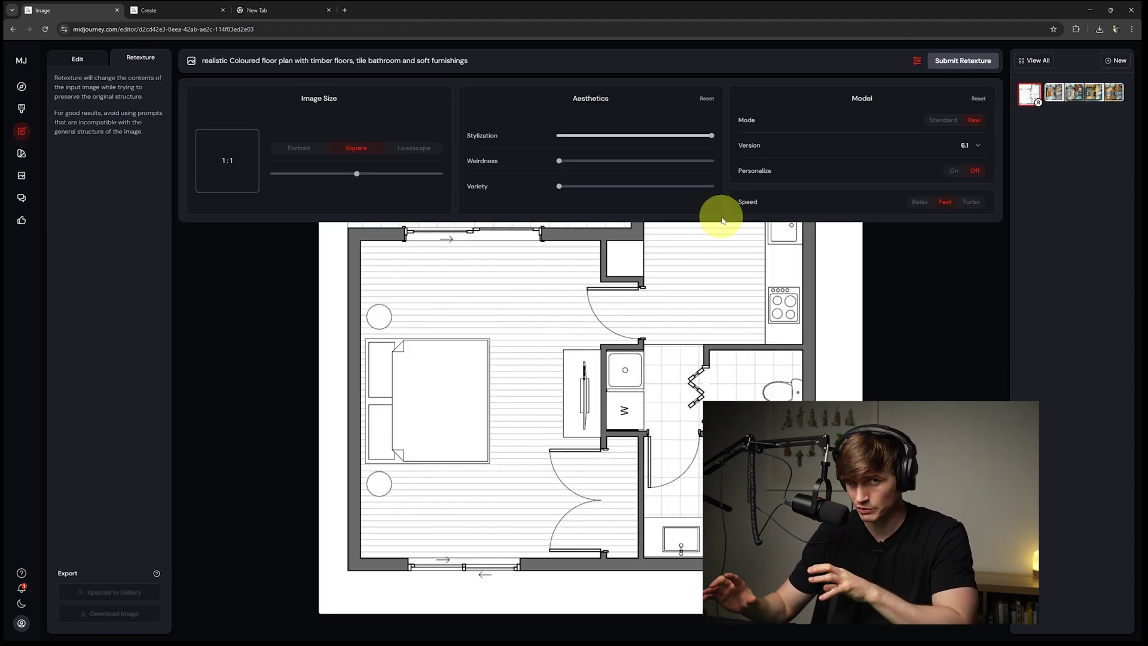
{"action": "left_click", "coordinate": [955, 171]}
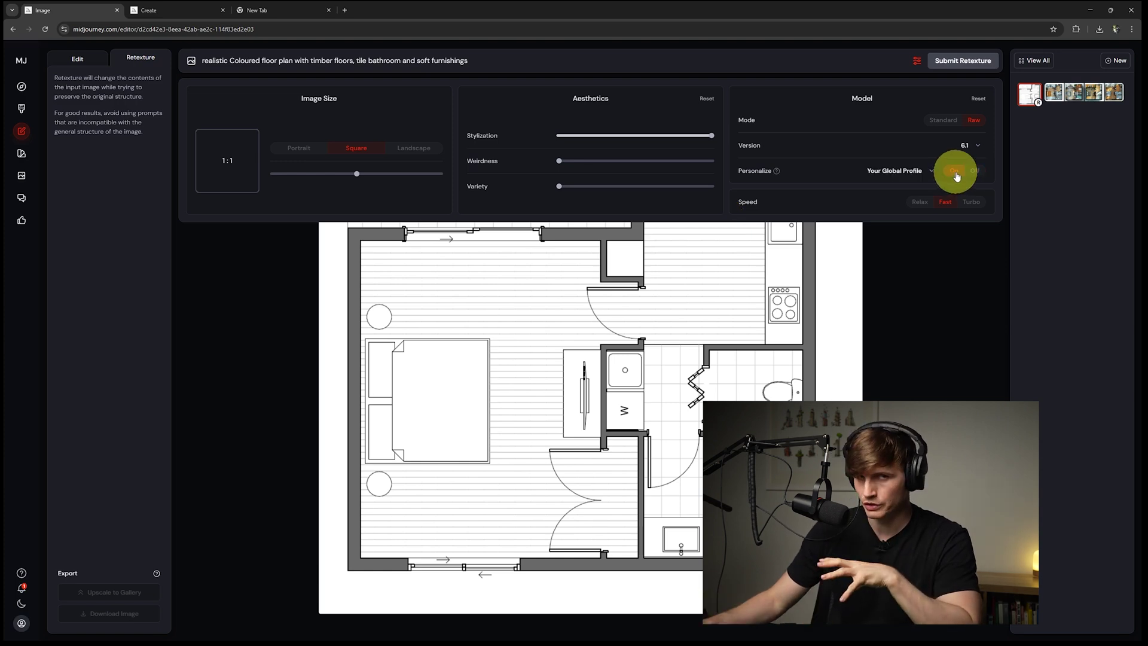
{"action": "left_click", "coordinate": [916, 61]}
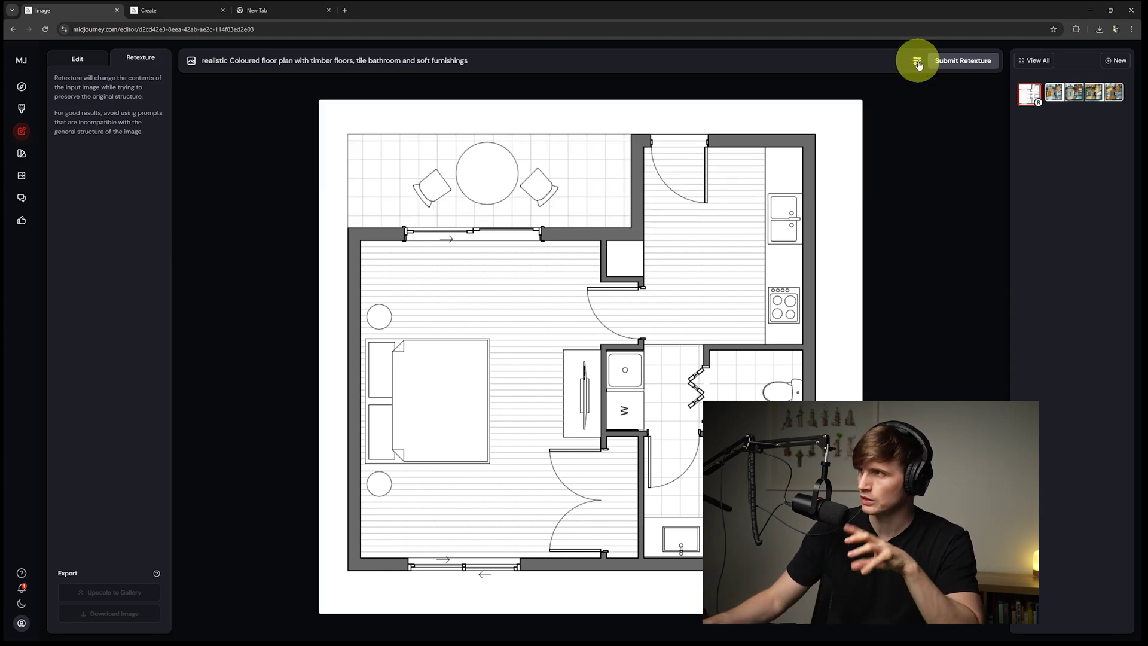
{"action": "left_click", "coordinate": [970, 62]}
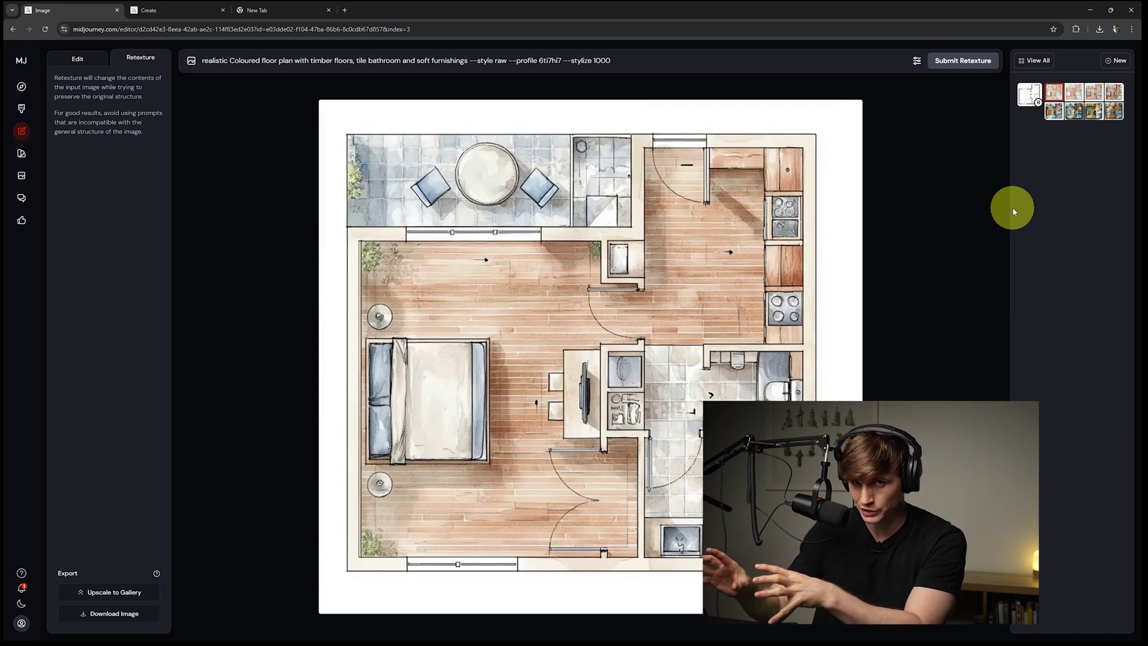
Browse the new results to the variant with blue bedding and dark timber floors
{"action": "left_click", "coordinate": [1075, 93]}
{"action": "left_click", "coordinate": [1094, 95]}
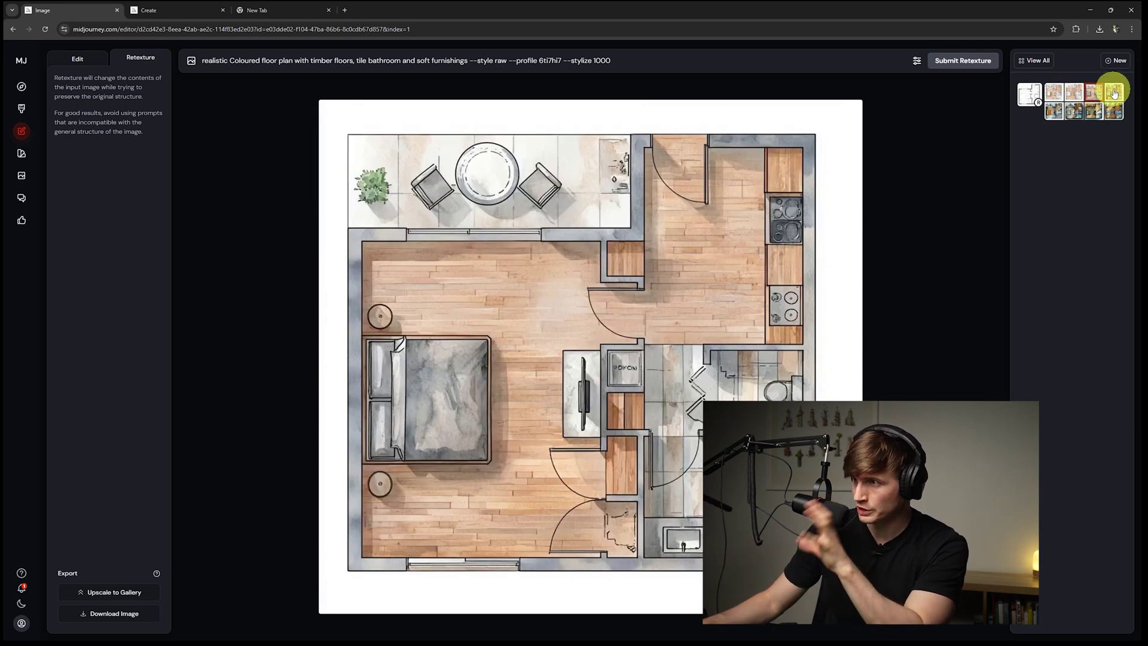
{"action": "left_click", "coordinate": [1114, 94]}
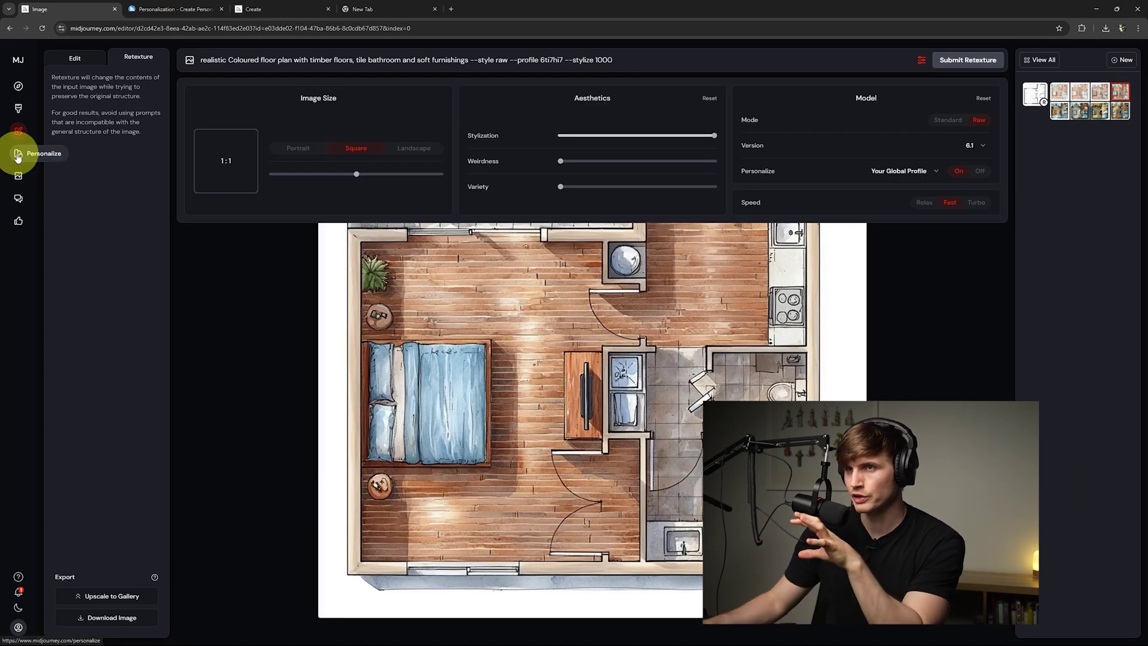
Create standard personalization Profile #1 and open its image-rating page
{"action": "left_click", "coordinate": [18, 155]}
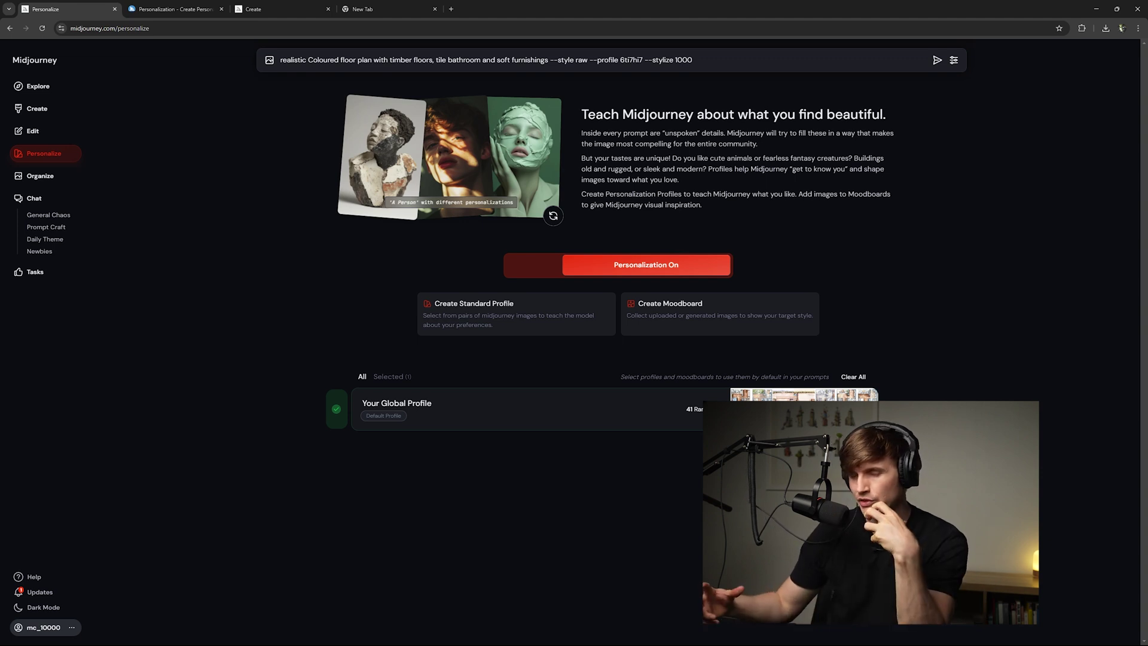
{"action": "left_click", "coordinate": [1045, 512]}
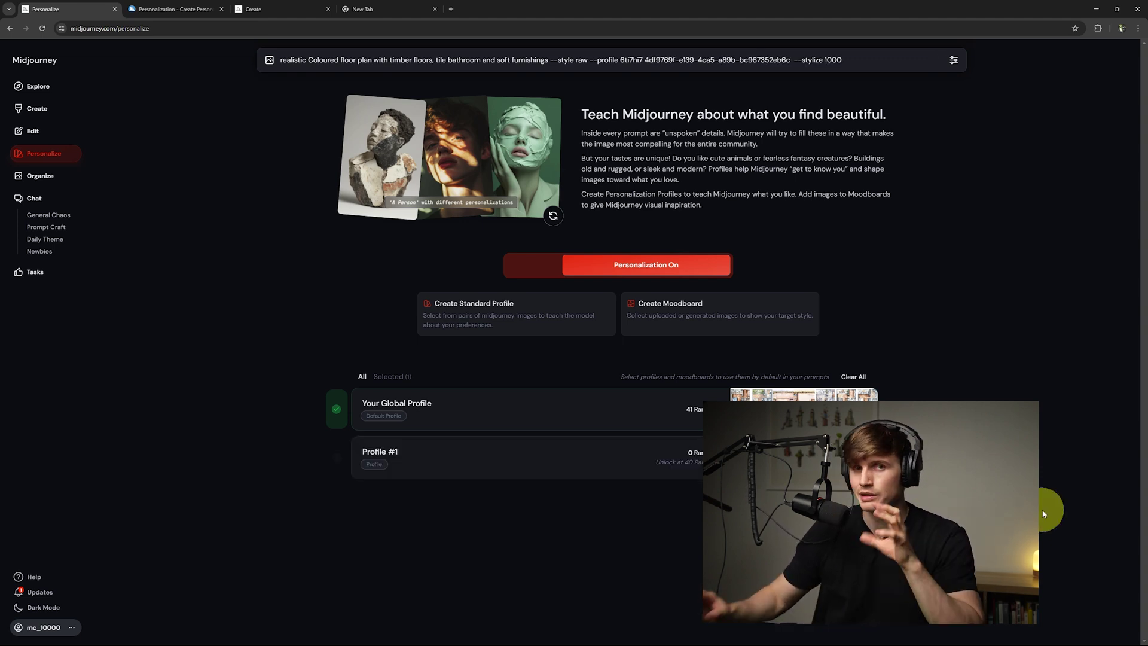
{"action": "left_click", "coordinate": [512, 326]}
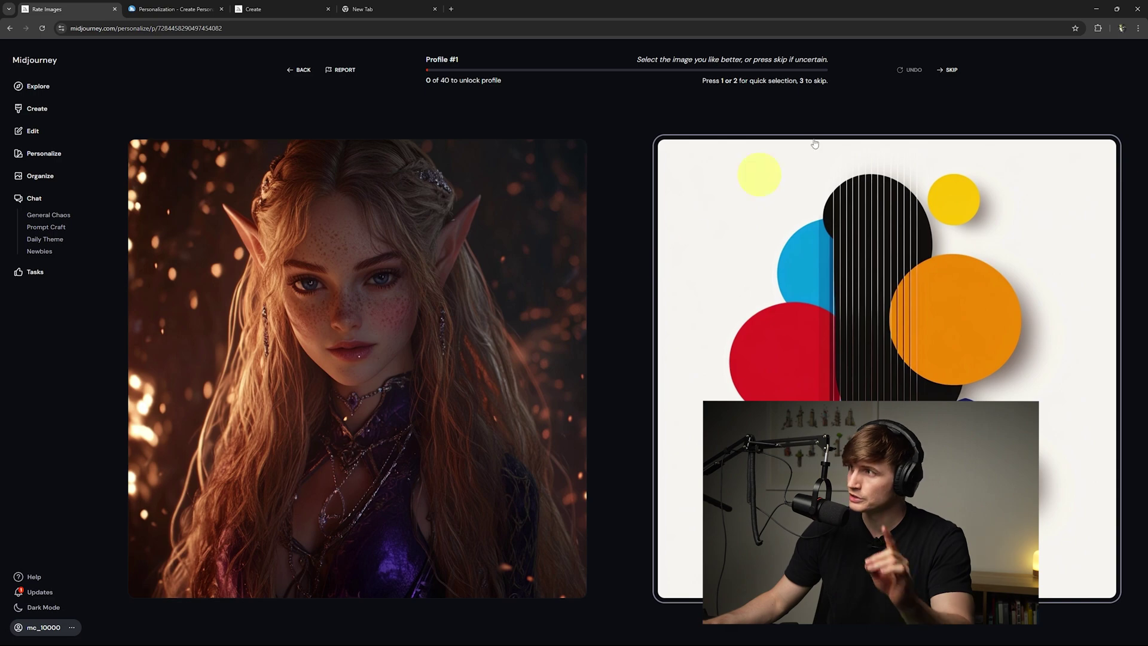
Rate image pairs for Profile #1, skipping one, to reach 9 of 40
{"action": "left_click", "coordinate": [949, 69]}
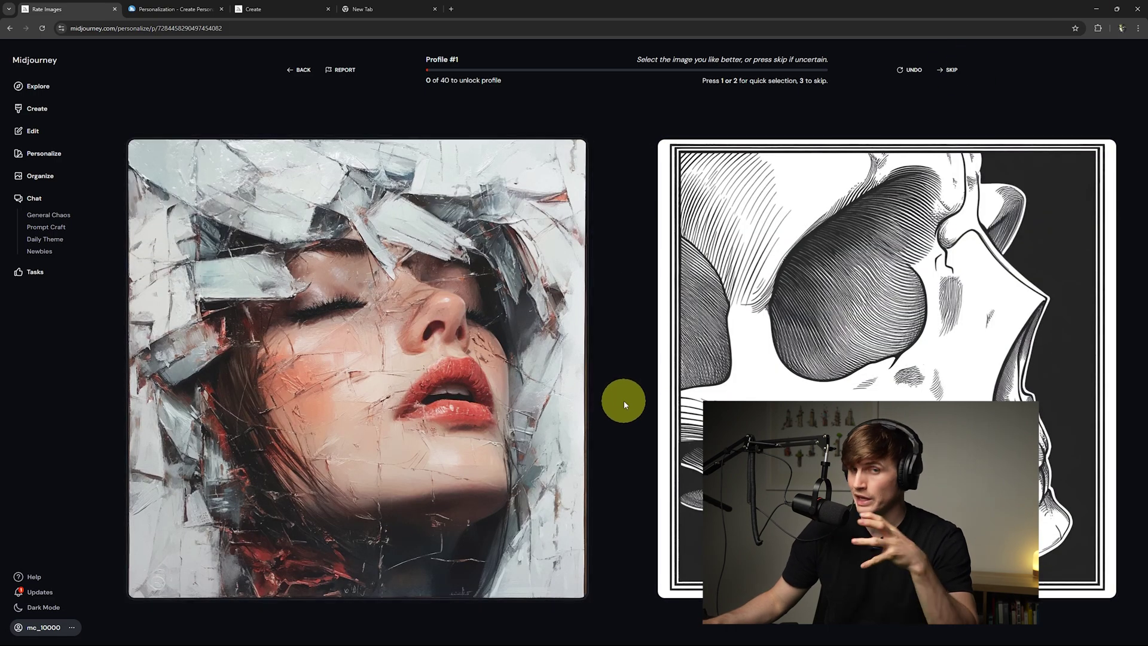
{"action": "left_click", "coordinate": [373, 385]}
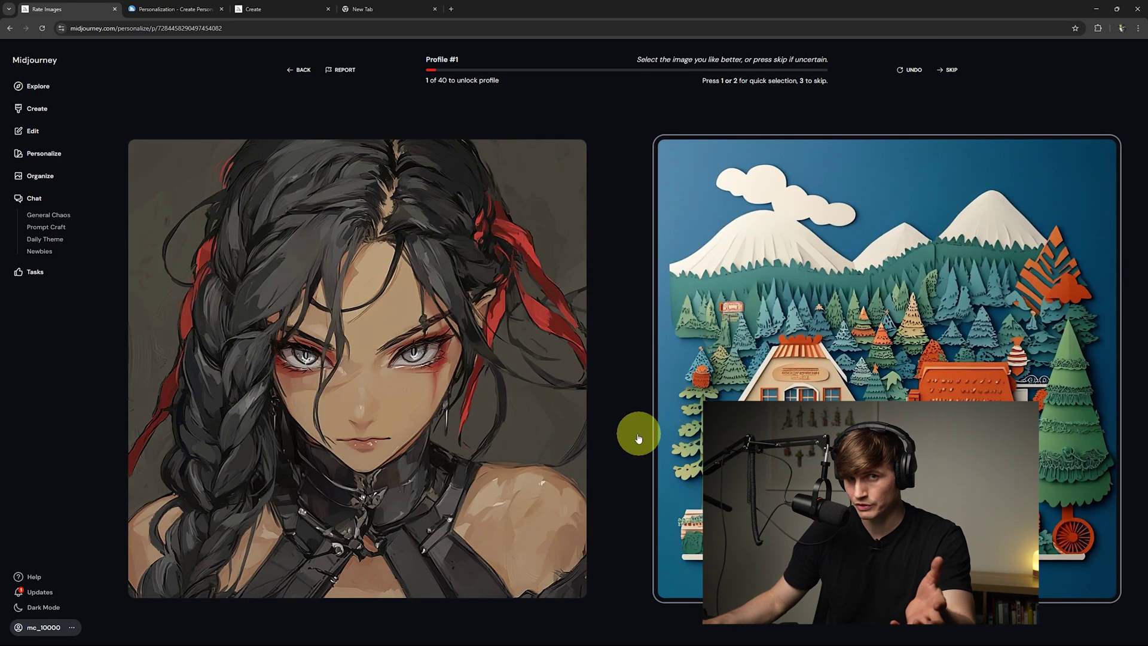
{"action": "left_click", "coordinate": [495, 346]}
{"action": "left_click", "coordinate": [494, 346]}
{"action": "left_click", "coordinate": [496, 353]}
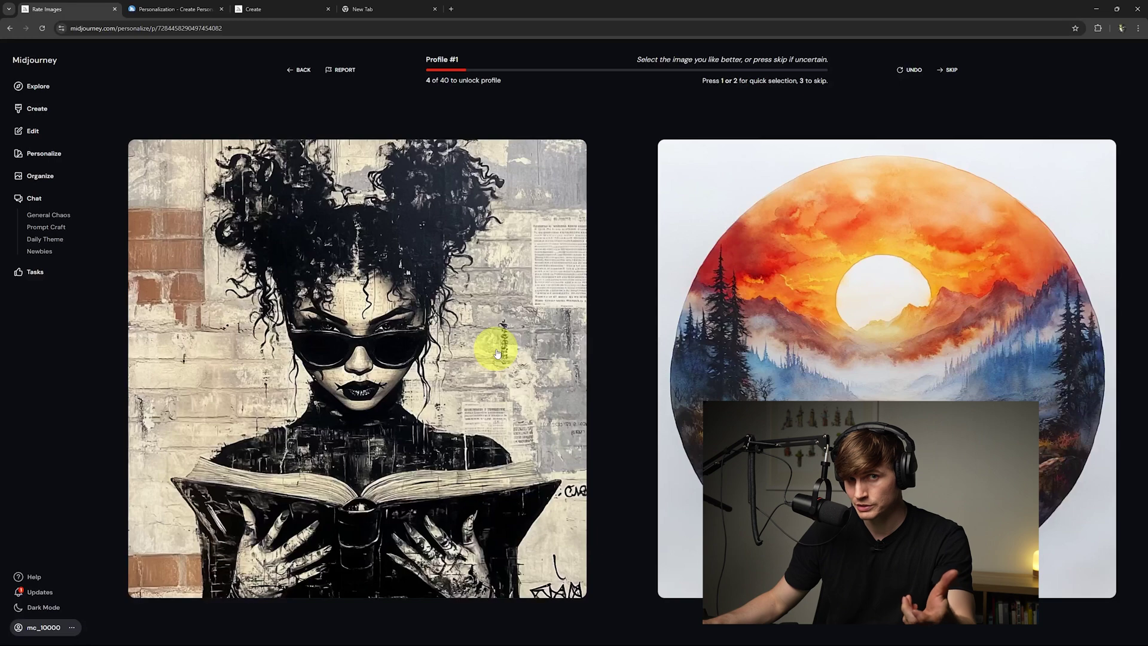
{"action": "left_click", "coordinate": [872, 395]}
{"action": "left_click", "coordinate": [468, 400]}
{"action": "left_click", "coordinate": [468, 400]}
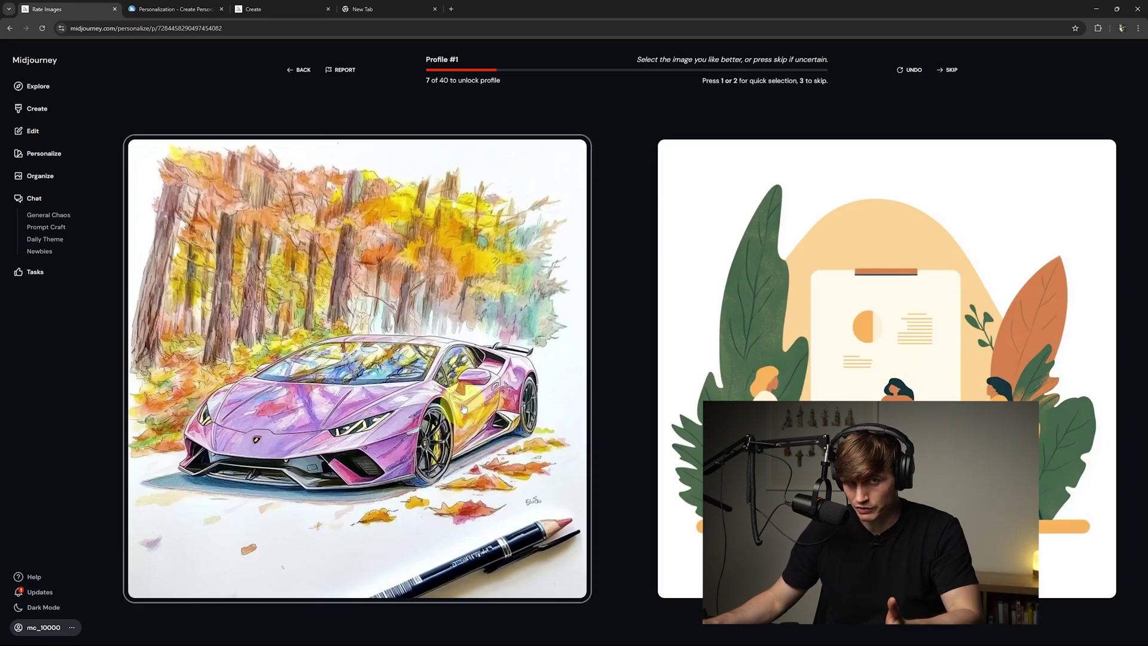
{"action": "left_click", "coordinate": [474, 428]}
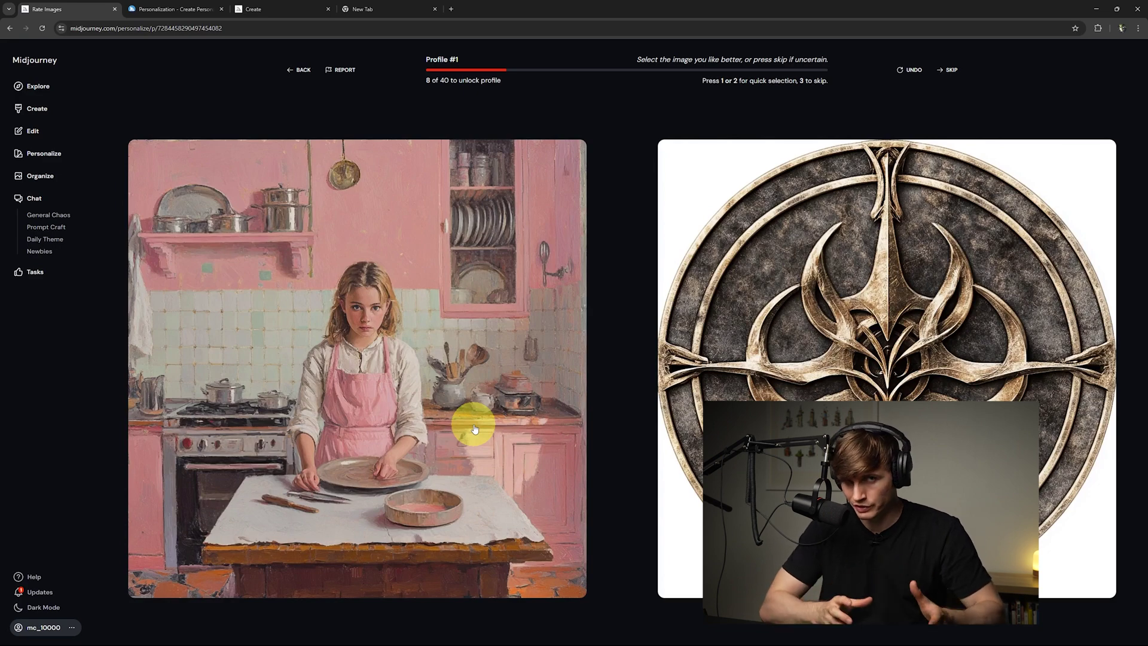
{"action": "left_click", "coordinate": [474, 428]}
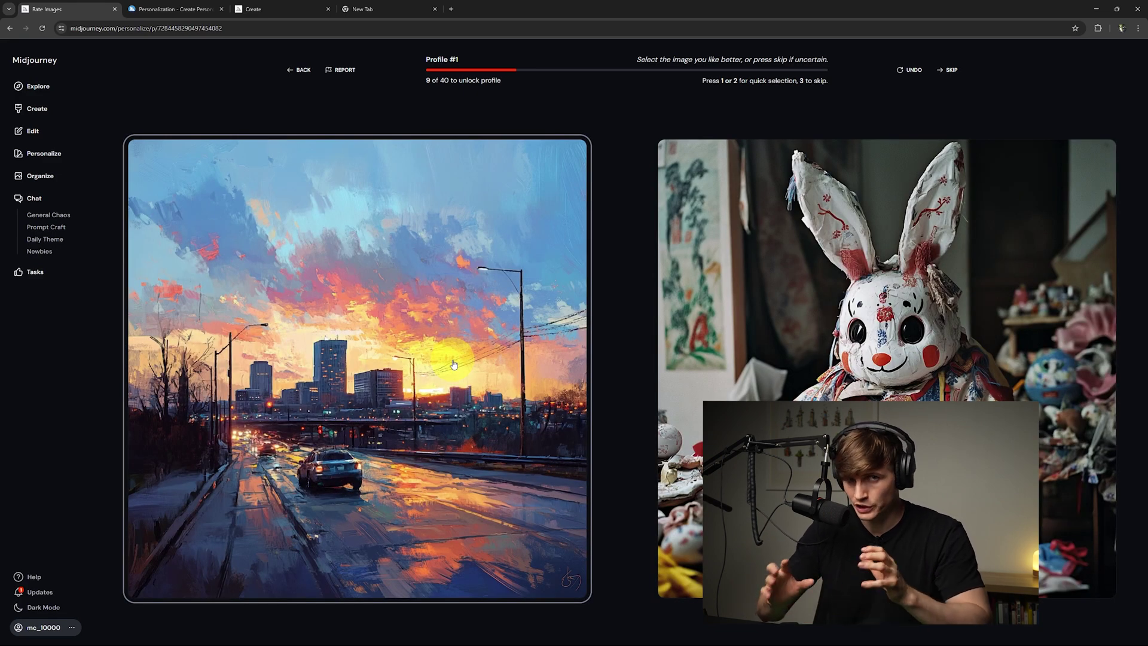
Return to the editor and load the grey-bed watercolour floor plan variant
{"action": "left_click", "coordinate": [39, 153]}
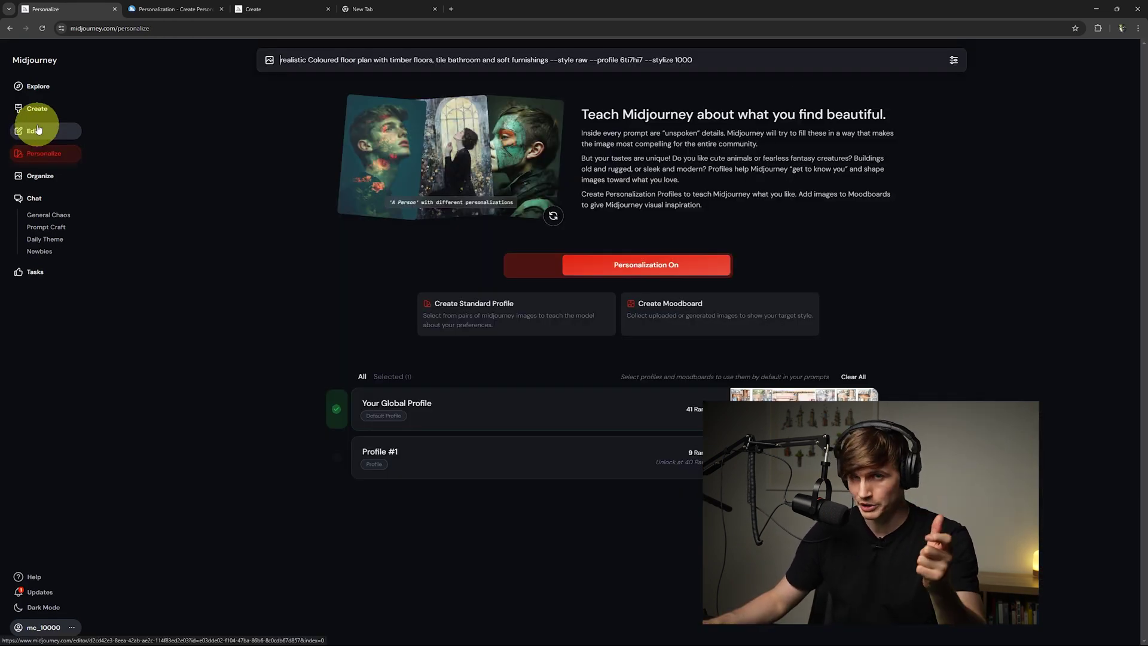
{"action": "left_click", "coordinate": [38, 129]}
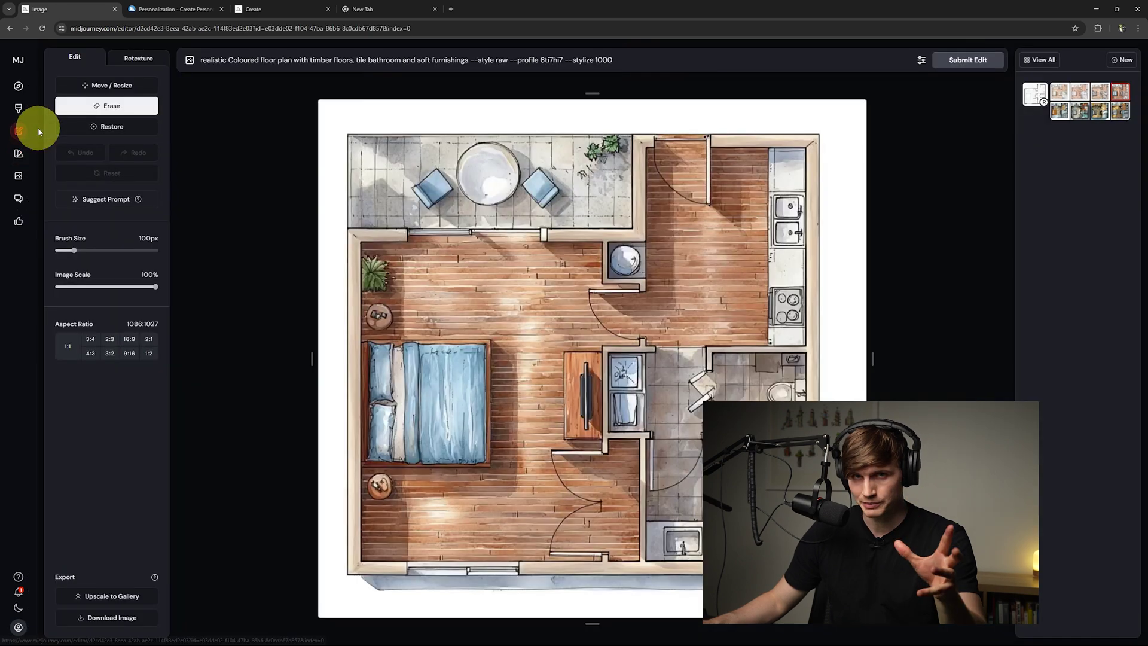
{"action": "left_click", "coordinate": [1098, 96]}
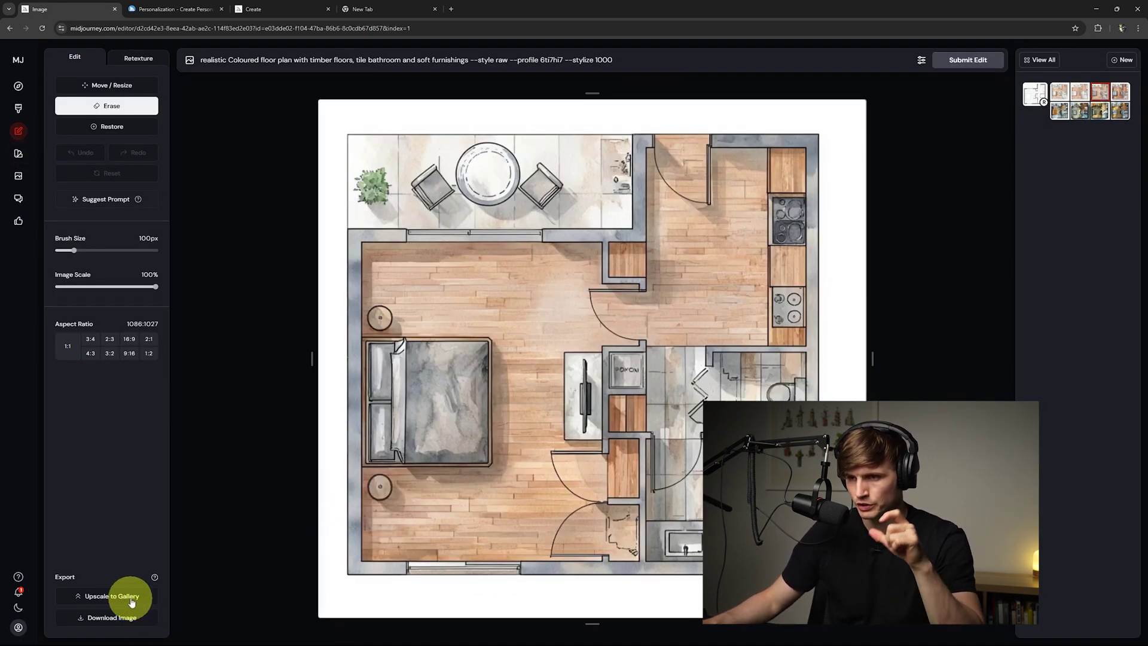
Upscale the grey-bed floor plan to the gallery and view it processing on Create
{"action": "left_click", "coordinate": [130, 597]}
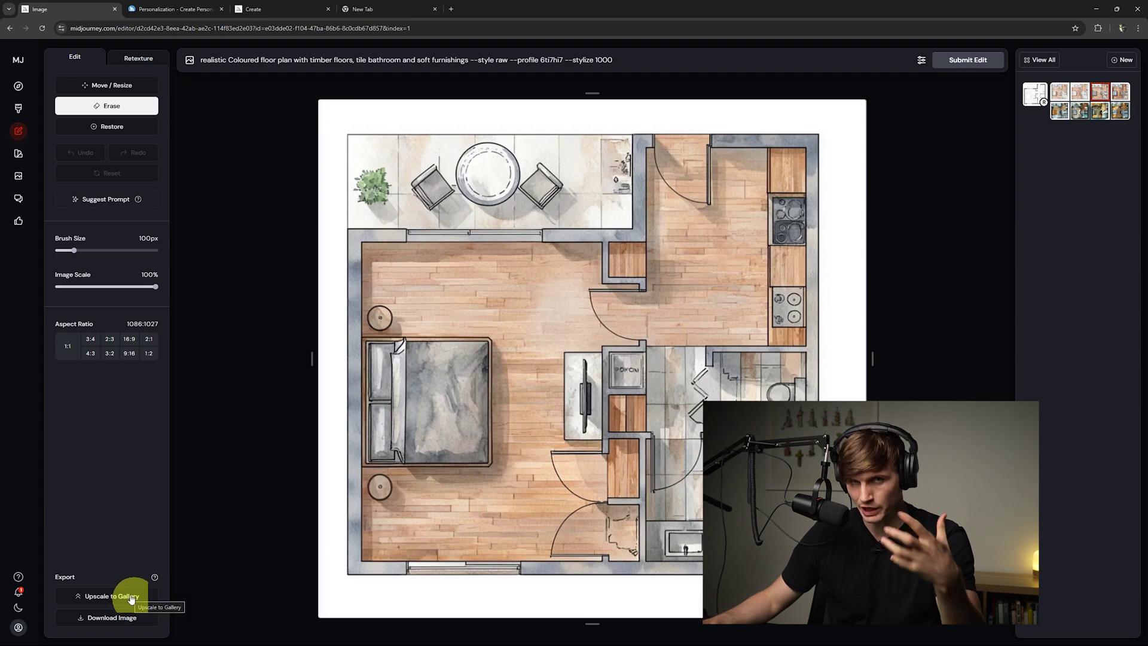
{"action": "left_click", "coordinate": [20, 111]}
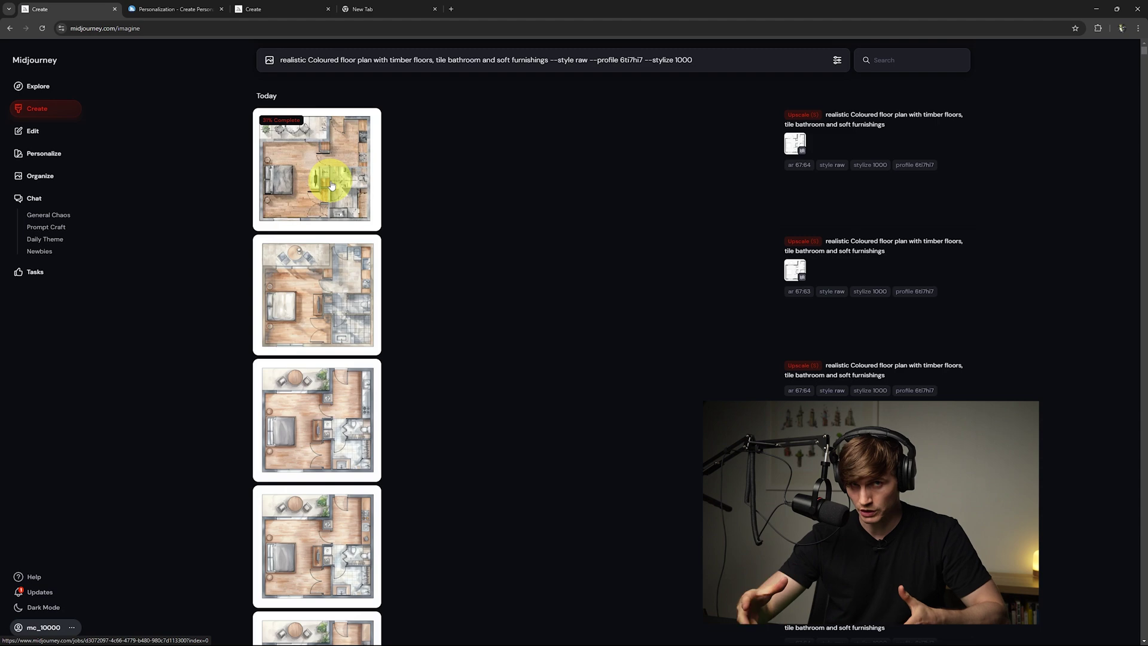
Open the finished upscale in the lightbox and zoom in and out around the bed
{"action": "left_click", "coordinate": [333, 186]}
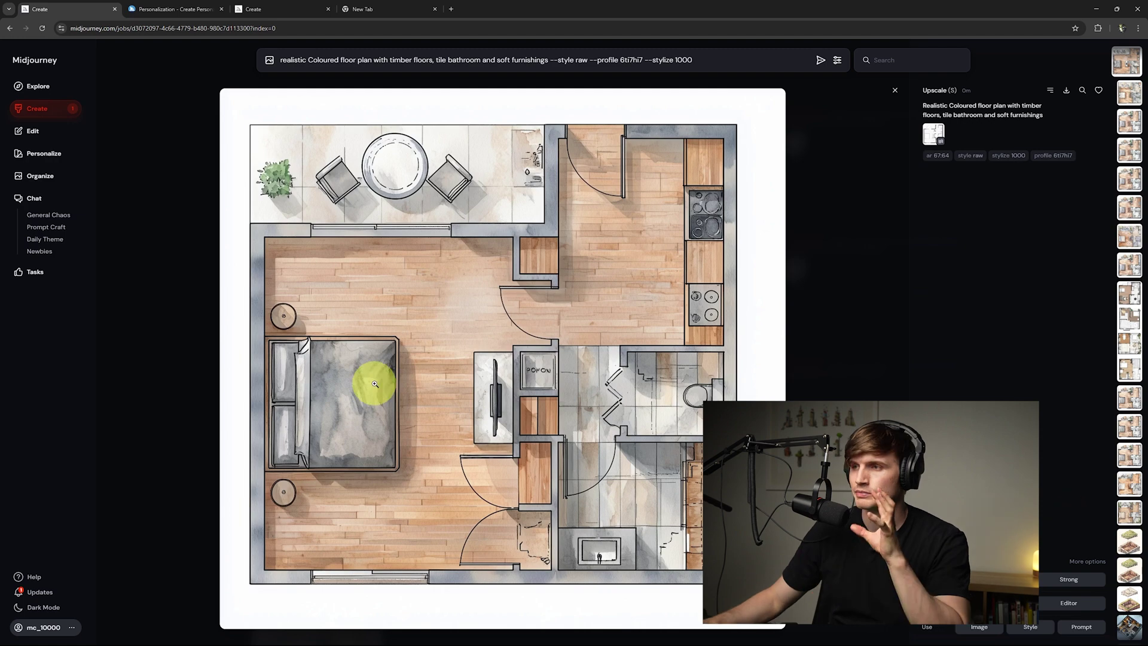
{"action": "left_click", "coordinate": [375, 384]}
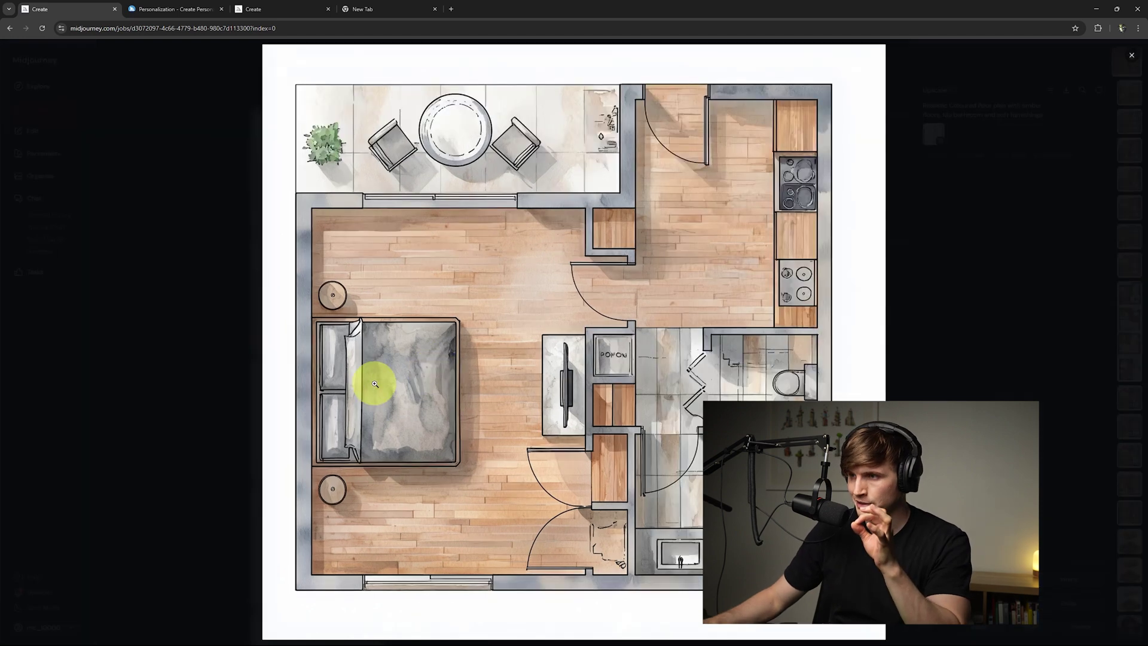
{"action": "left_click", "coordinate": [573, 399]}
{"action": "left_click", "coordinate": [247, 435]}
{"action": "left_click", "coordinate": [249, 433]}
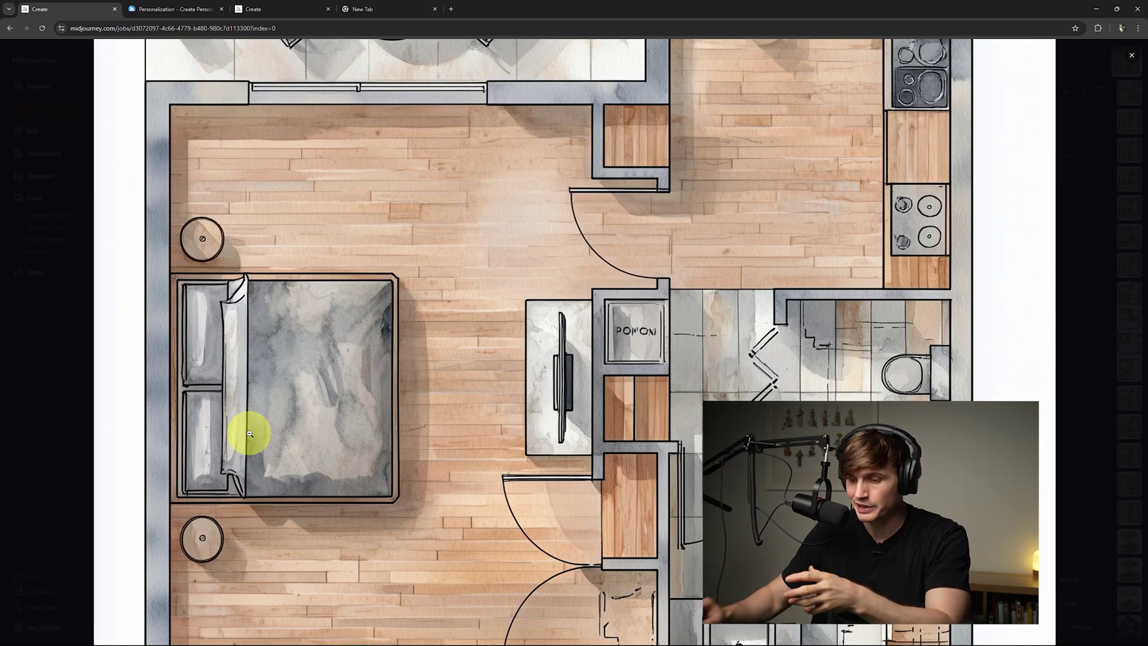
{"action": "left_click", "coordinate": [249, 433]}
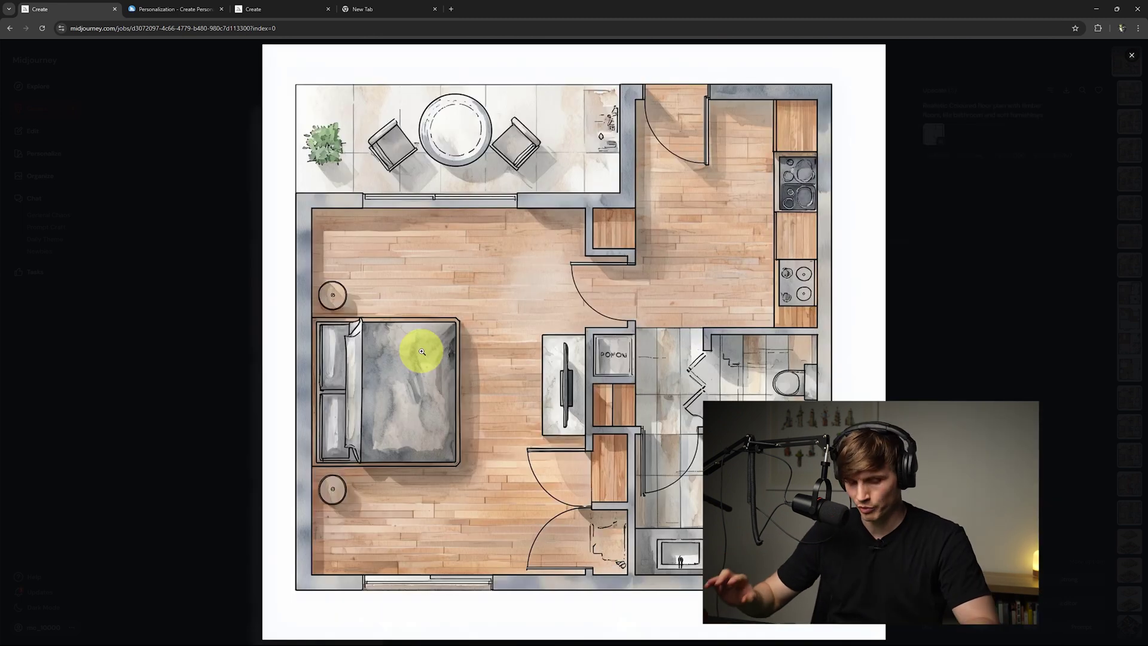
{"action": "key", "text": "Escape"}
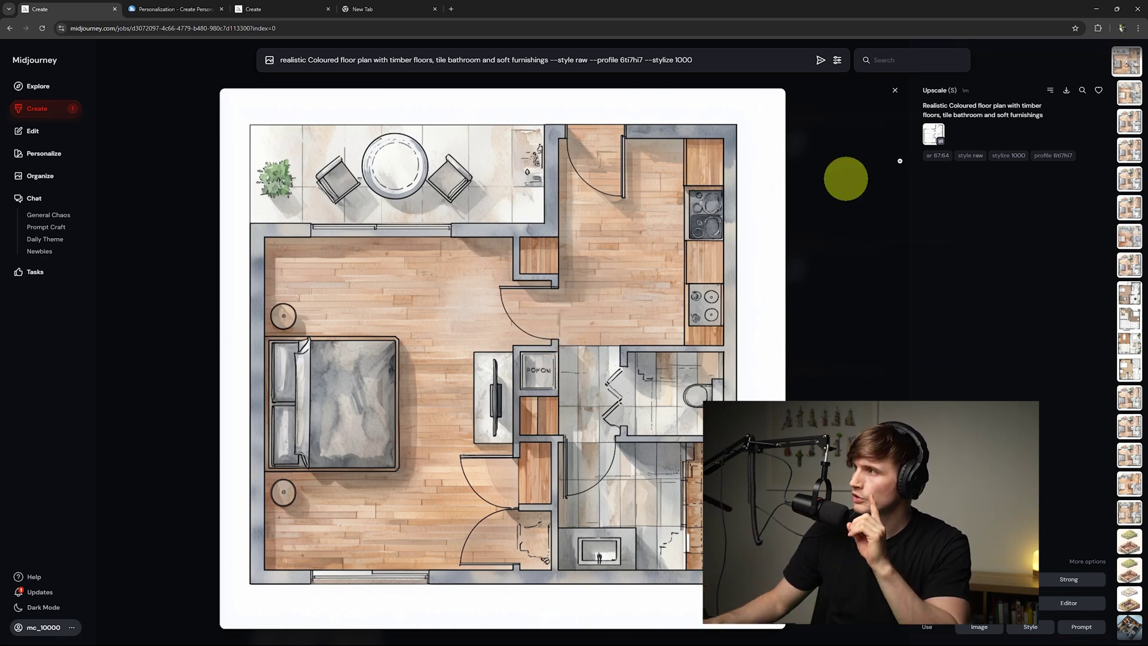
Download the upscale and move both mc_10000 floor plan PNGs into 117. RETEXTURING
{"action": "left_click", "coordinate": [1068, 91]}
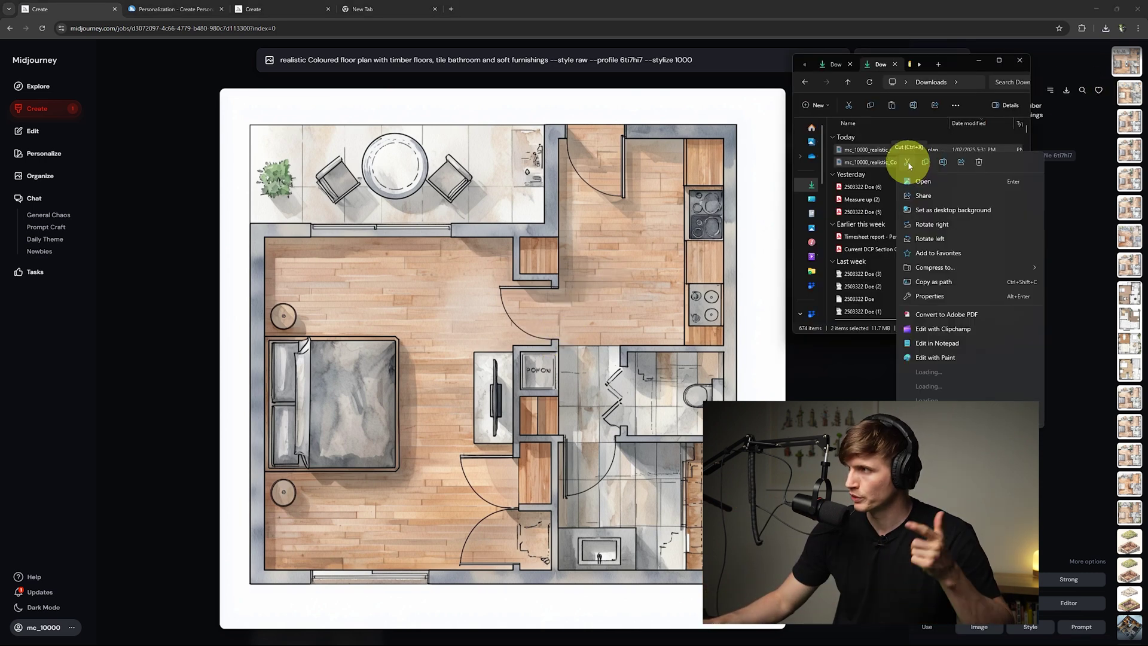
{"action": "left_click", "coordinate": [909, 163], "text": "ctrl"}
{"action": "key", "text": "ctrl+c"}
{"action": "key", "text": "alt+Tab"}
{"action": "key", "text": "ctrl+v"}
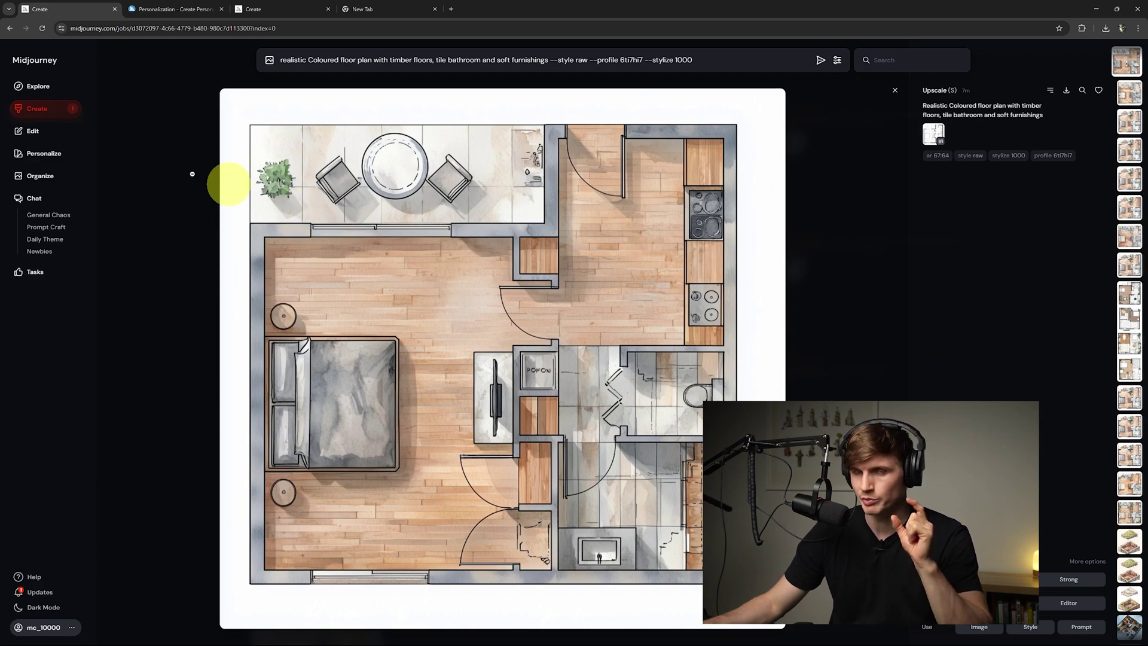
Erase the dark kitchen cabinet strip along the plan's right wall and submit it for regeneration
{"action": "left_click", "coordinate": [49, 134]}
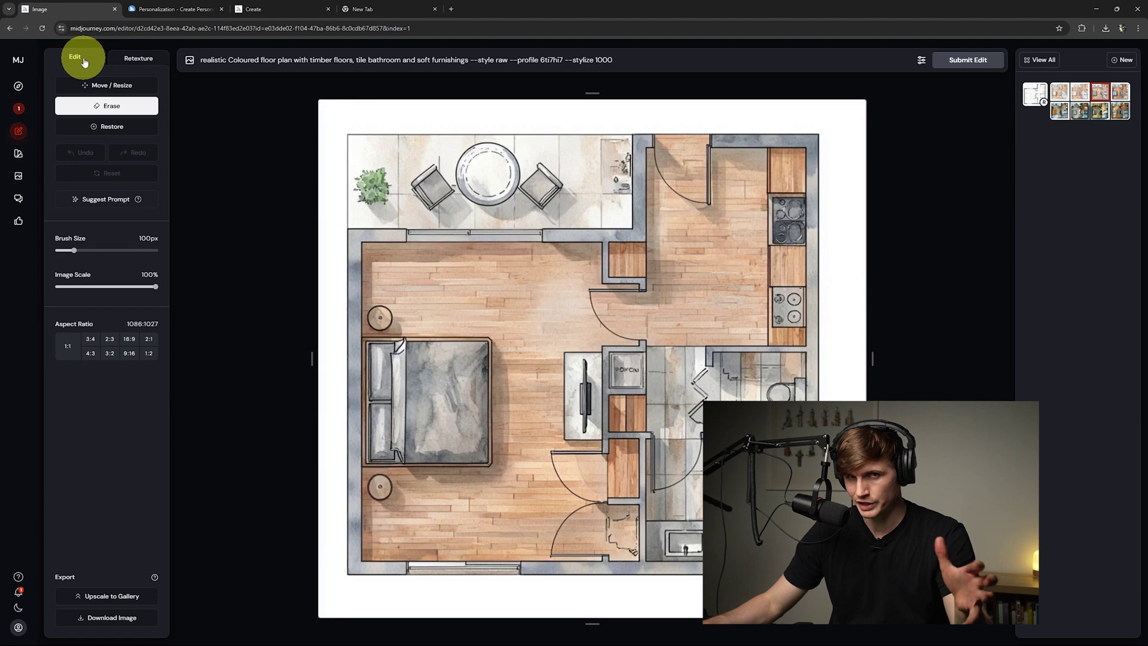
{"action": "left_click", "coordinate": [112, 108]}
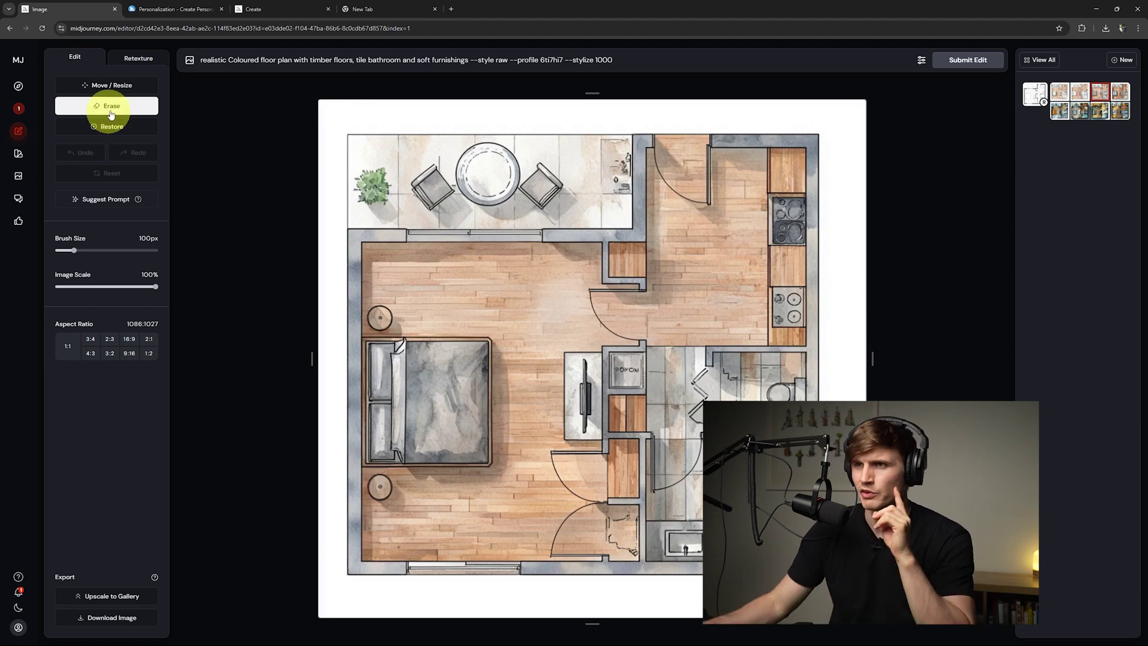
{"action": "scroll", "coordinate": [772, 174], "scroll_direction": "down", "scroll_amount": 4}
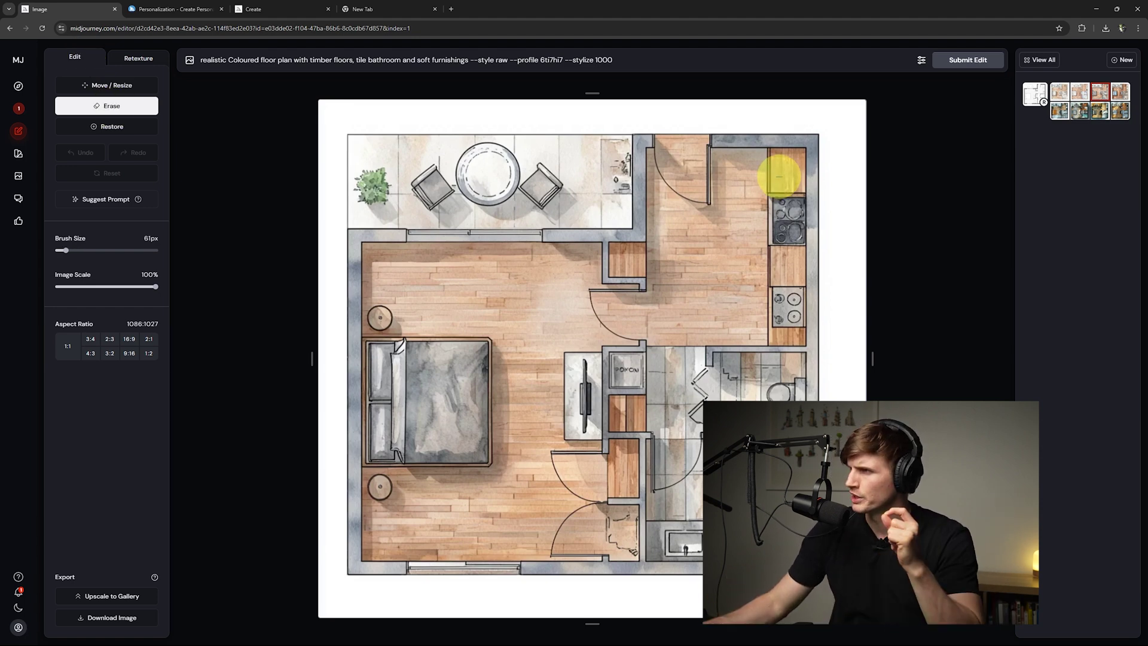
{"action": "left_click", "coordinate": [780, 160]}
{"action": "mouse_move", "coordinate": [781, 160]}
{"action": "left_mouse_down"}
{"action": "mouse_move", "coordinate": [778, 333]}
{"action": "mouse_move", "coordinate": [794, 320]}
{"action": "mouse_move", "coordinate": [795, 277]}
{"action": "mouse_move", "coordinate": [777, 332]}
{"action": "left_mouse_up"}
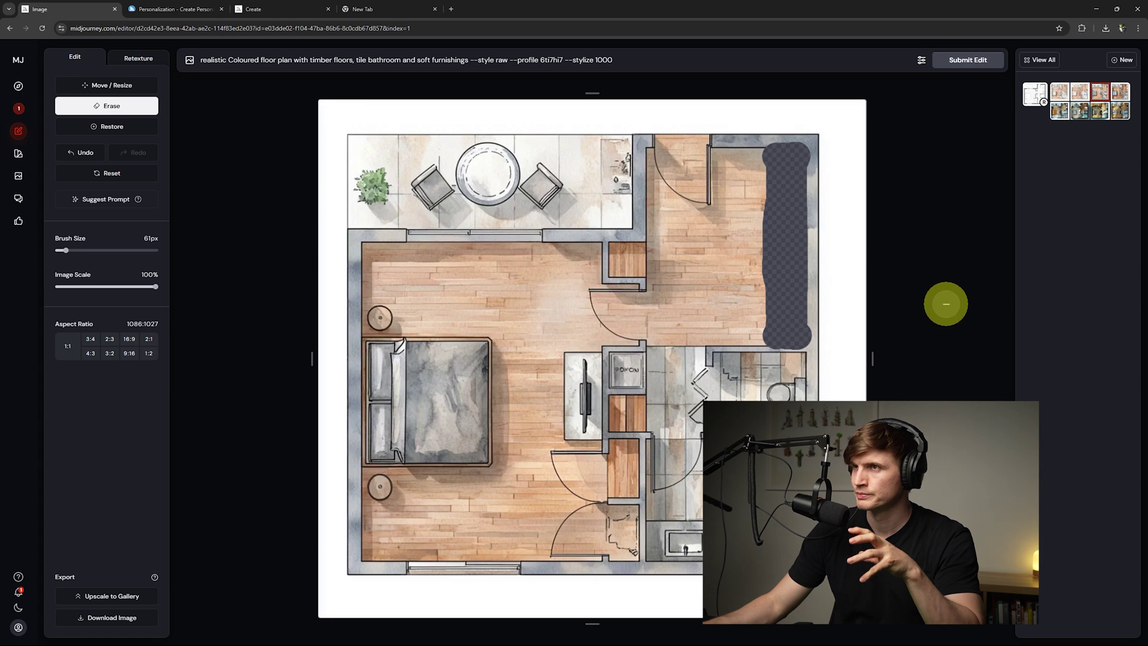
{"action": "left_click", "coordinate": [965, 66]}
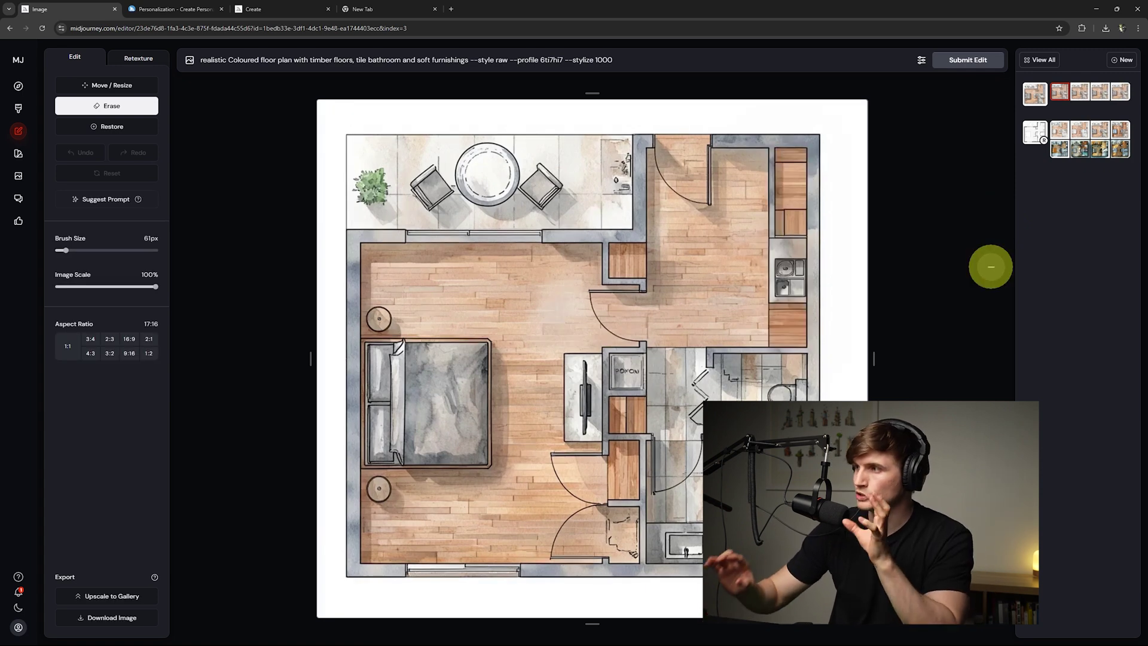
Compare the regenerated kitchen variations, then return to the original erased image
{"action": "left_click", "coordinate": [1079, 91]}
{"action": "left_click", "coordinate": [1099, 92]}
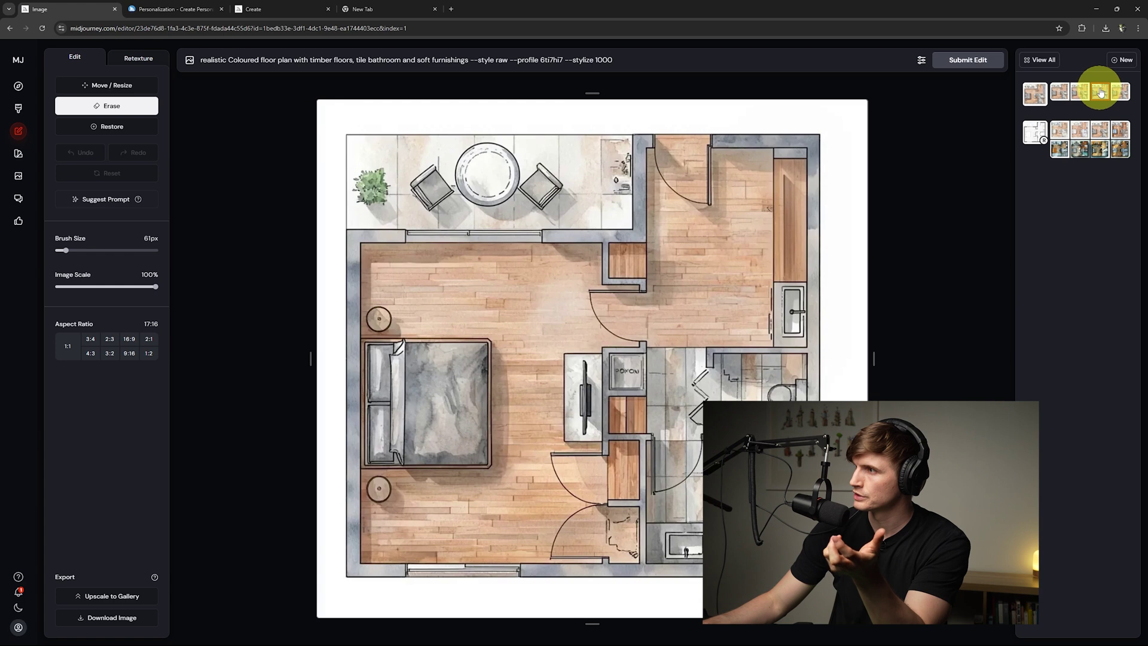
{"action": "left_click", "coordinate": [1039, 96]}
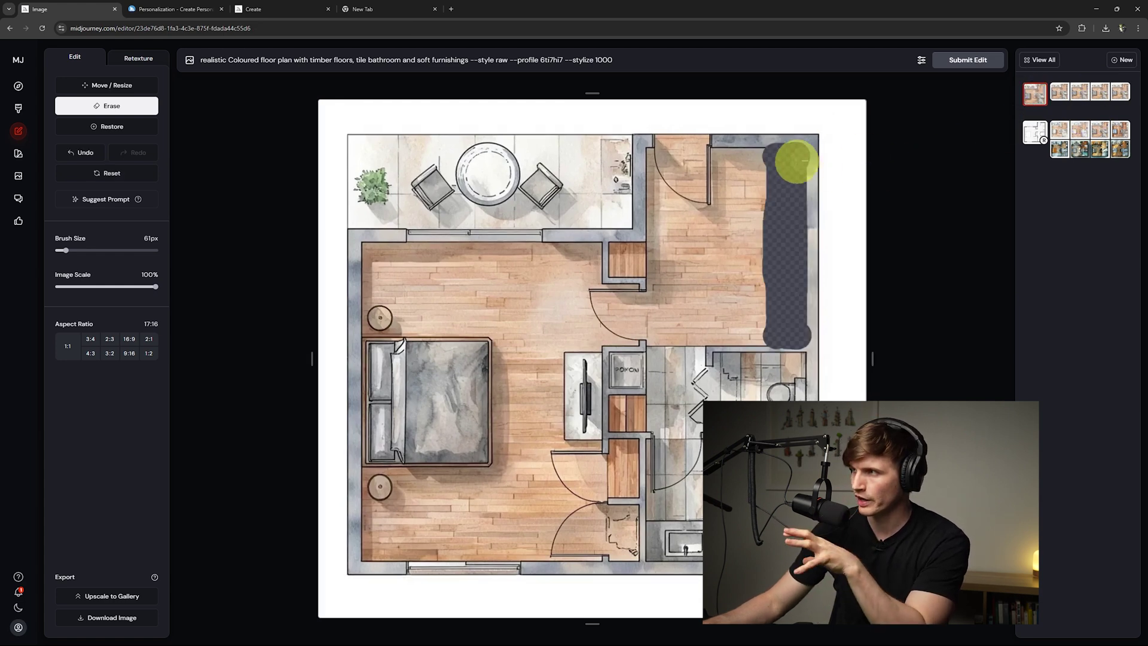
Add 'stone bench' to the prompt and resubmit the erased kitchen strip
{"action": "left_click", "coordinate": [468, 60]}
{"action": "type", "text": "stone ben"}
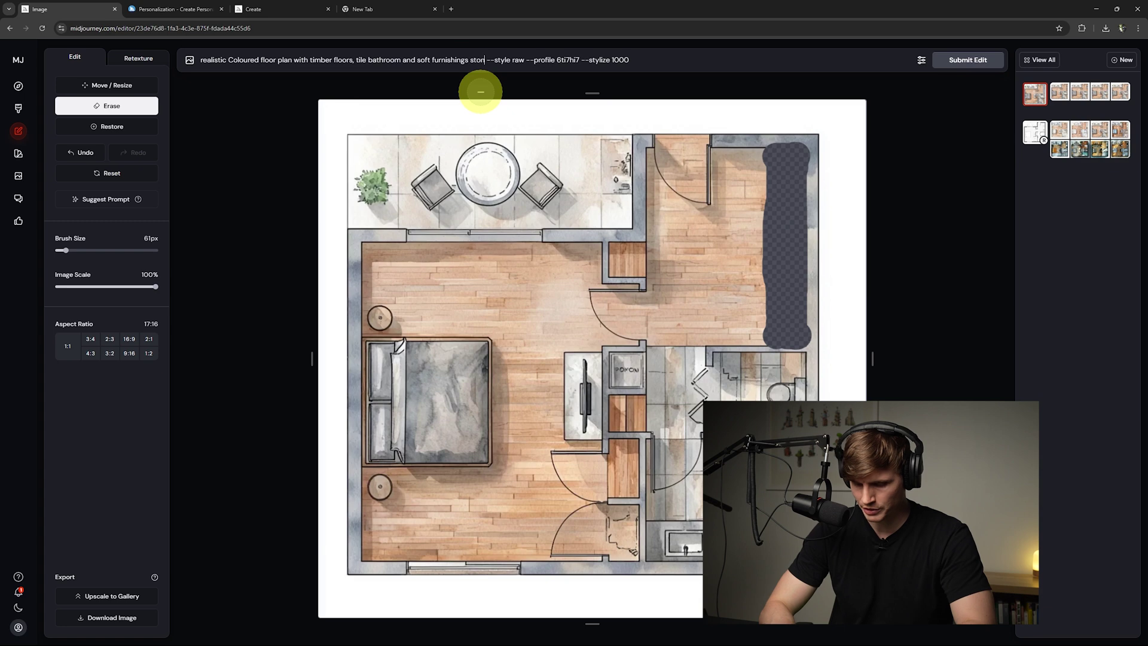
{"action": "type", "text": "ch"}
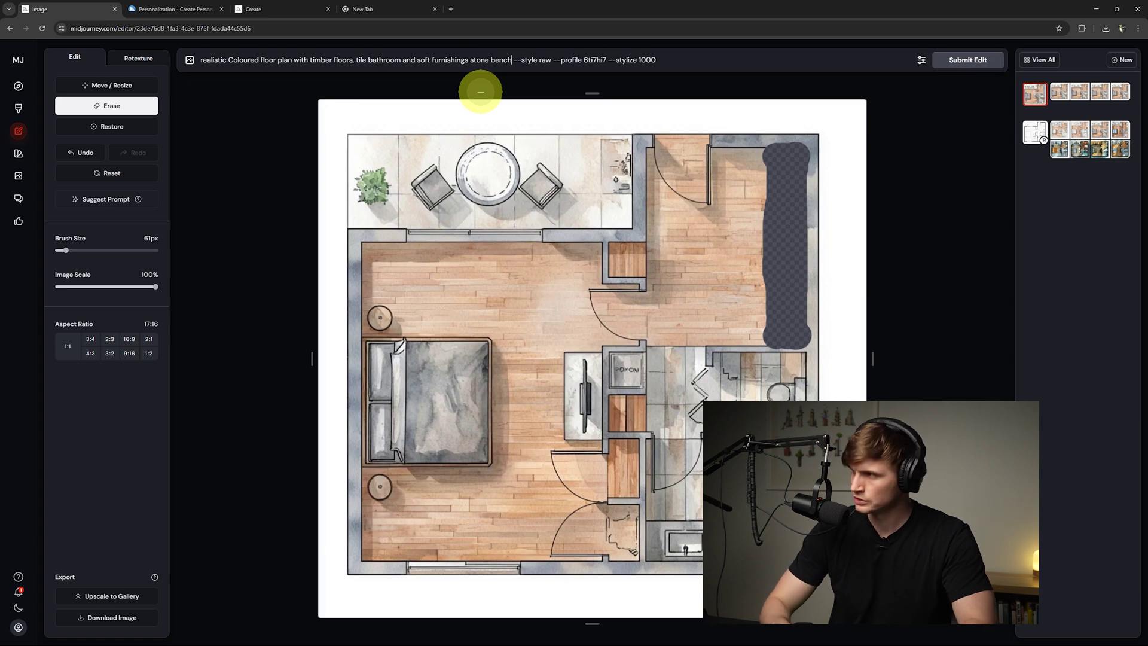
{"action": "left_click", "coordinate": [981, 62]}
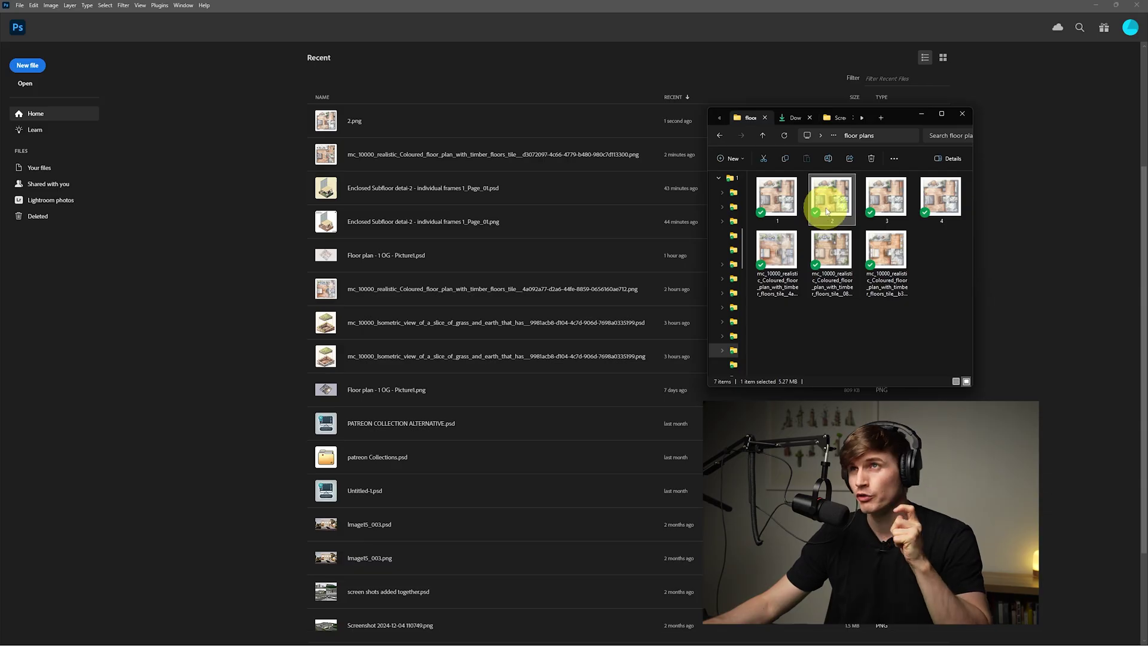
Open floor plan 2.png in Photoshop and zoom in on the toilet cubicle
{"action": "left_click_drag", "start_coordinate": [826, 200], "coordinate": [470, 218]}
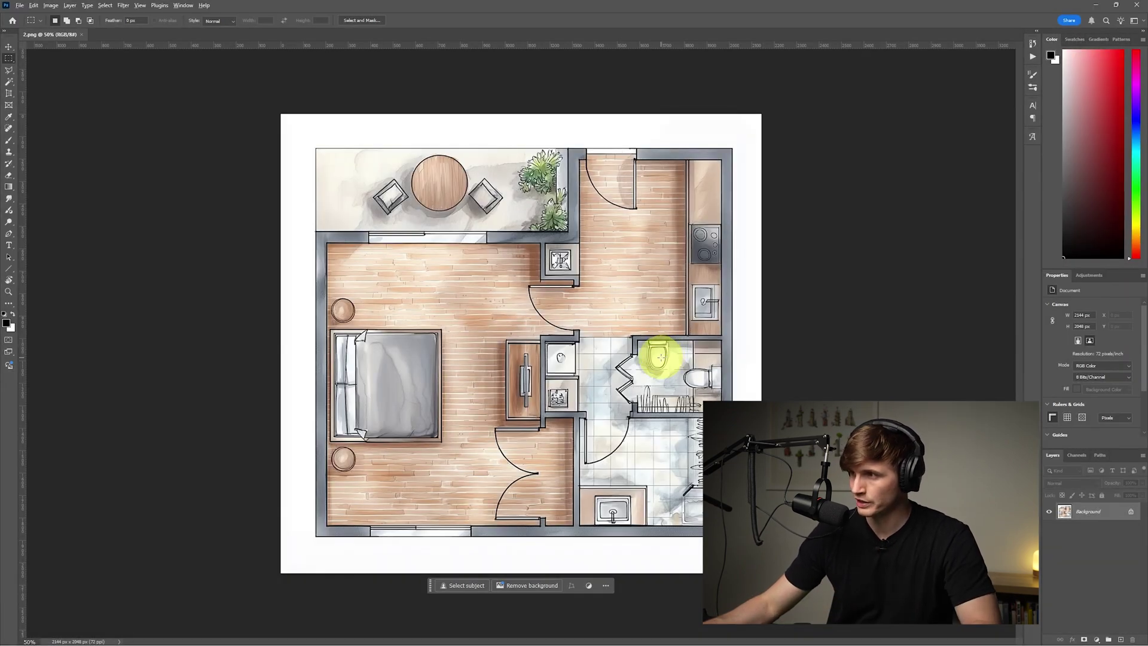
{"action": "scroll", "coordinate": [661, 357], "scroll_direction": "up", "scroll_amount": 8}
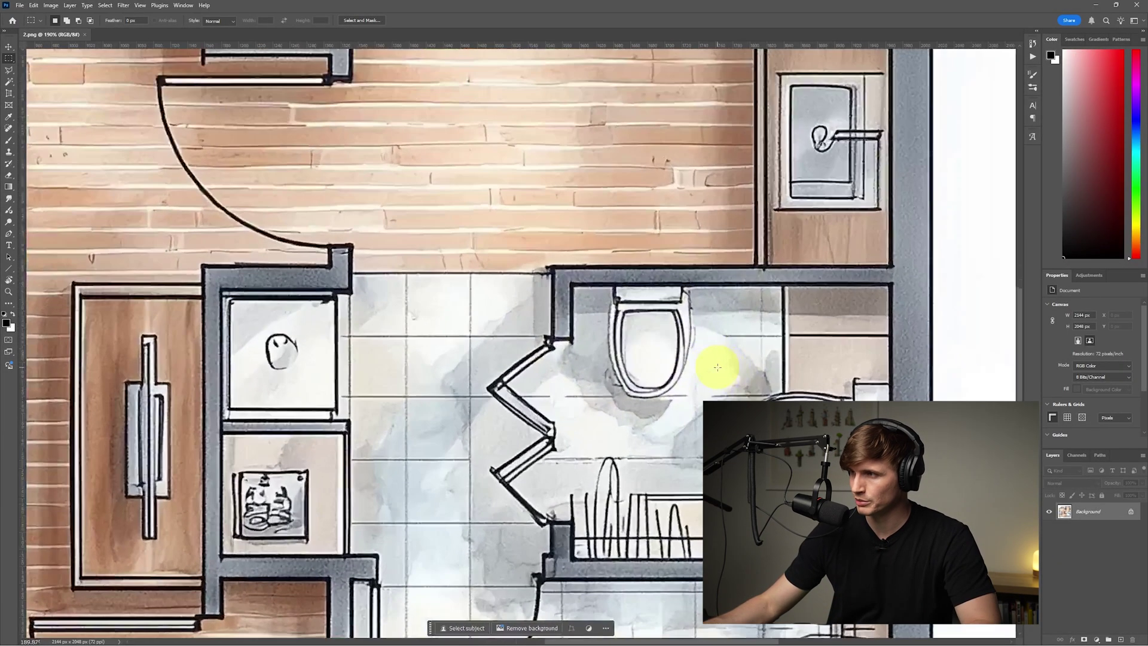
{"action": "scroll", "coordinate": [718, 367], "scroll_direction": "up", "scroll_amount": 2}
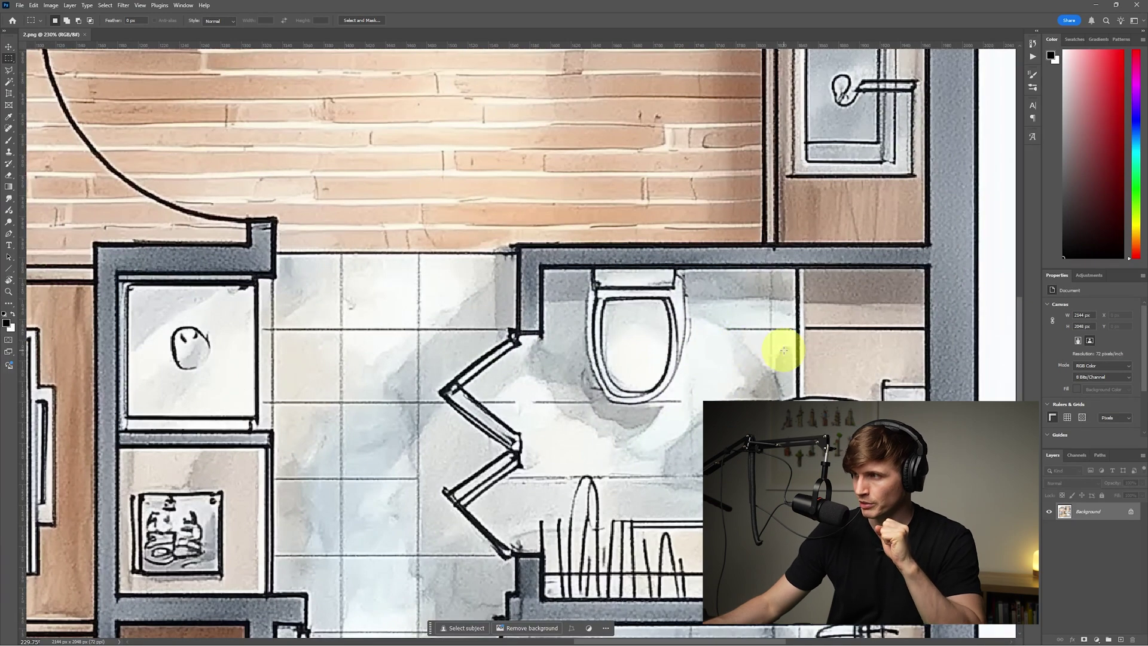
{"action": "left_click_drag", "start_coordinate": [776, 346], "coordinate": [607, 318]}
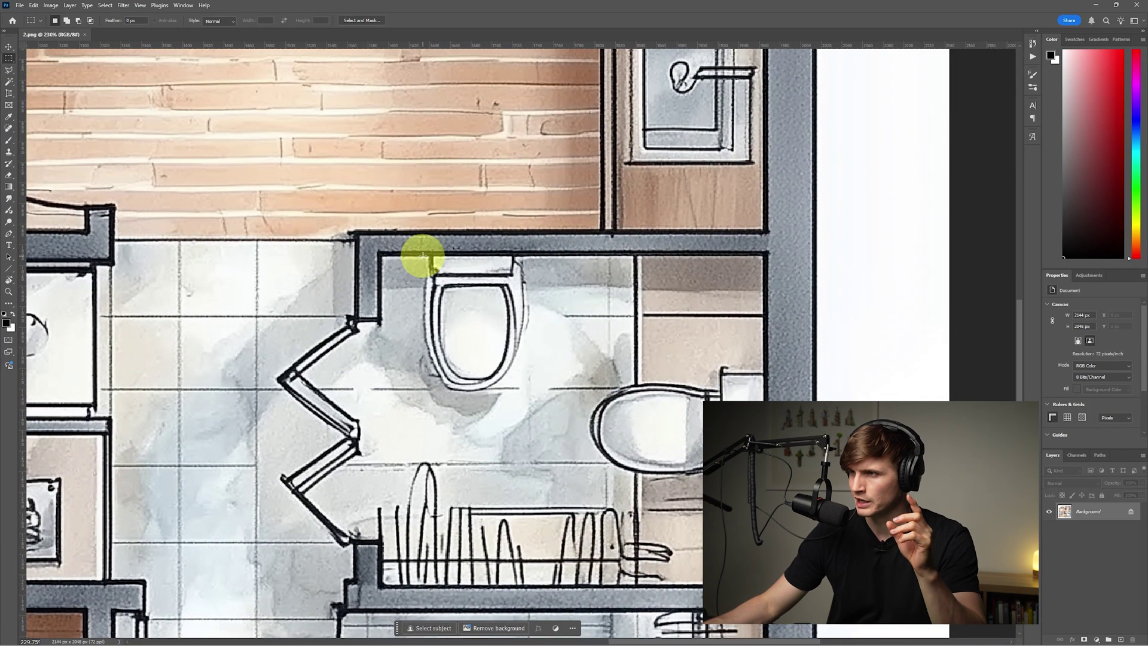
Remove the toilet with a rectangular selection and Content-Aware Fill
{"action": "left_click_drag", "start_coordinate": [413, 256], "coordinate": [540, 401]}
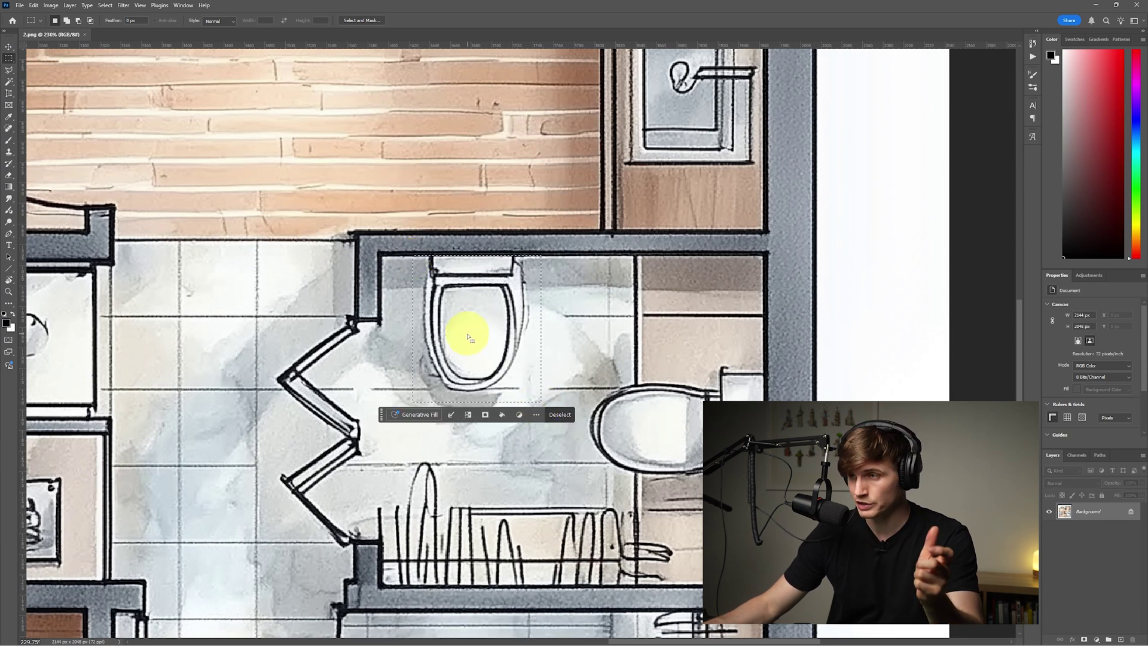
{"action": "right_click", "coordinate": [464, 325]}
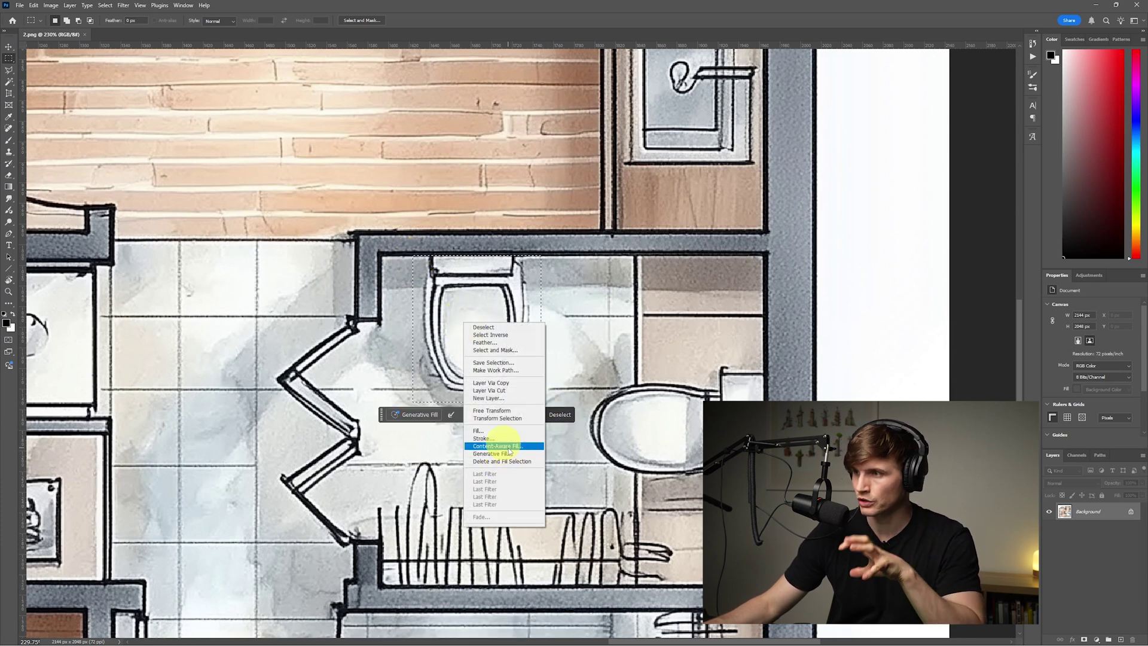
{"action": "left_click", "coordinate": [509, 451]}
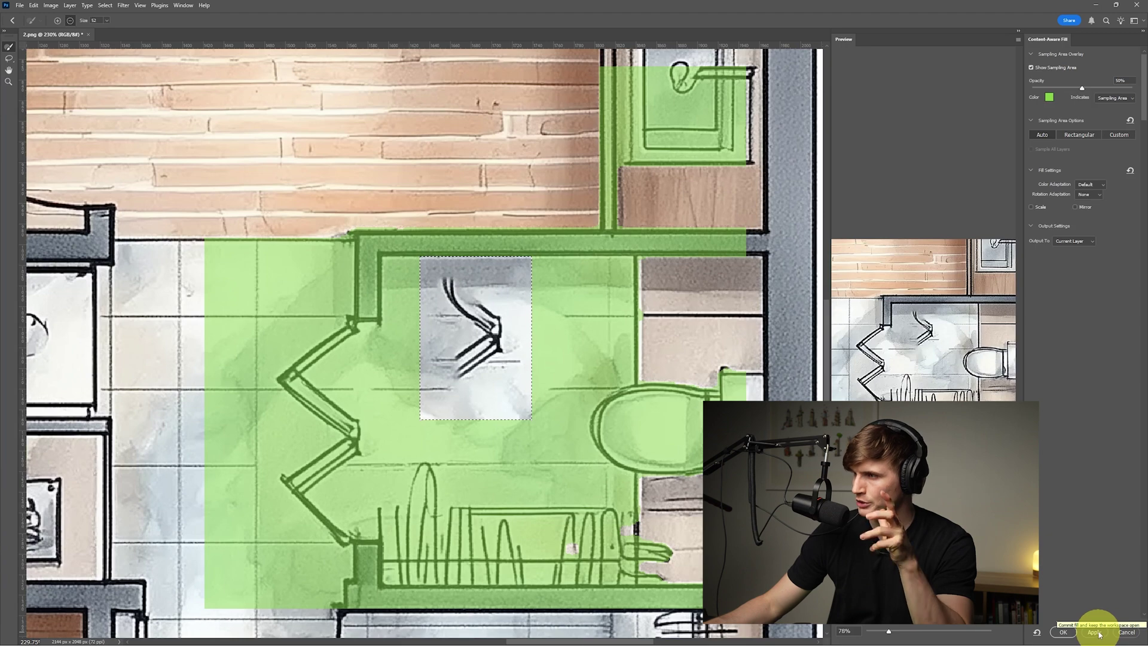
{"action": "left_click", "coordinate": [1063, 633]}
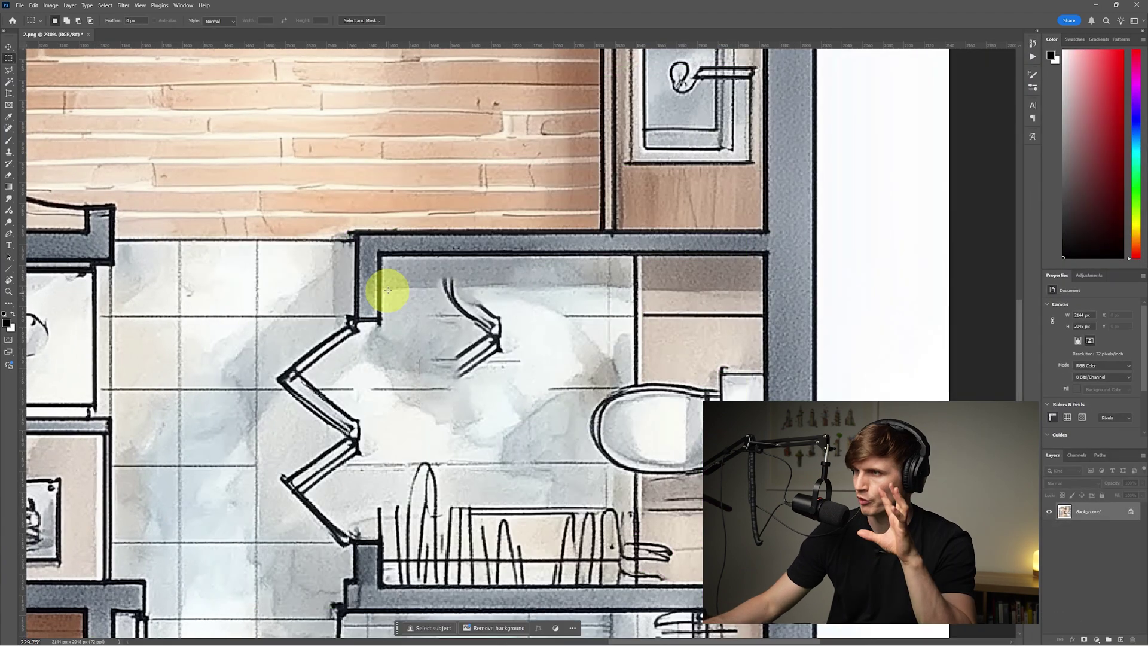
Content-Aware Fill the leftover toilet strokes, deselect, and zoom back out
{"action": "left_click_drag", "start_coordinate": [420, 275], "coordinate": [525, 390]}
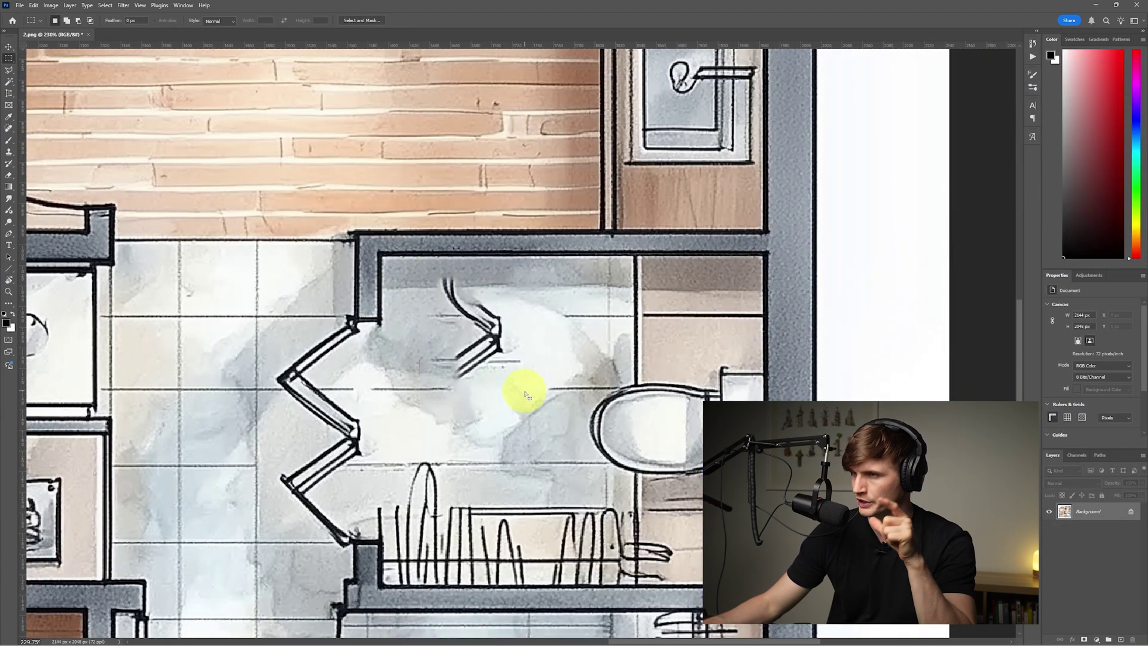
{"action": "right_click", "coordinate": [491, 315]}
{"action": "left_click", "coordinate": [546, 439]}
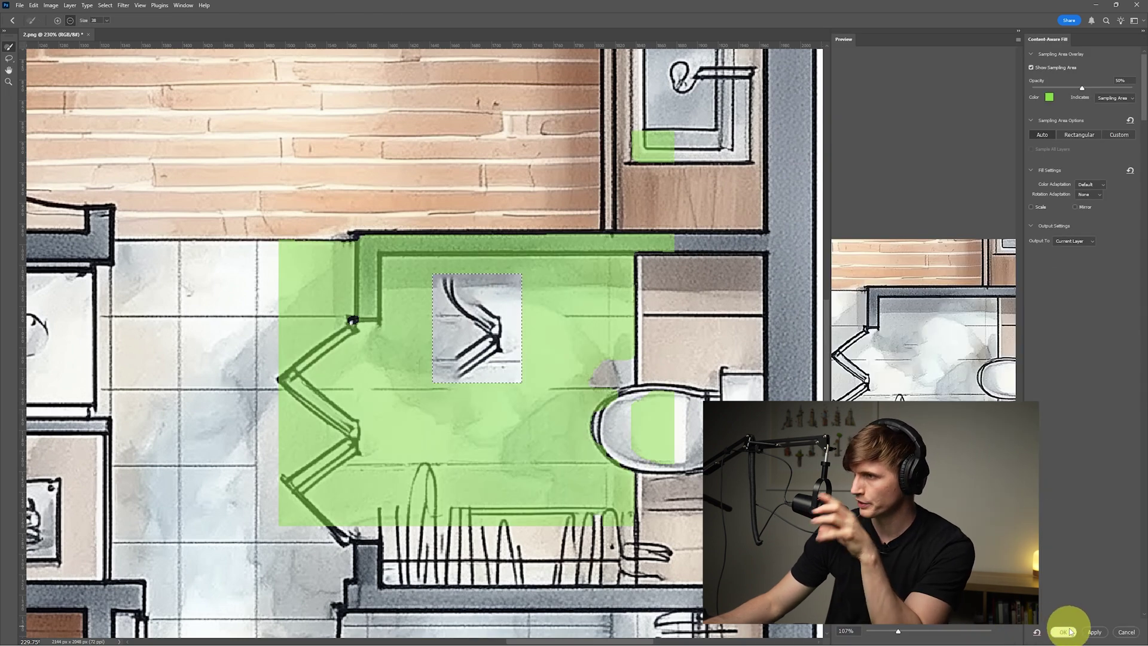
{"action": "left_click", "coordinate": [1068, 630]}
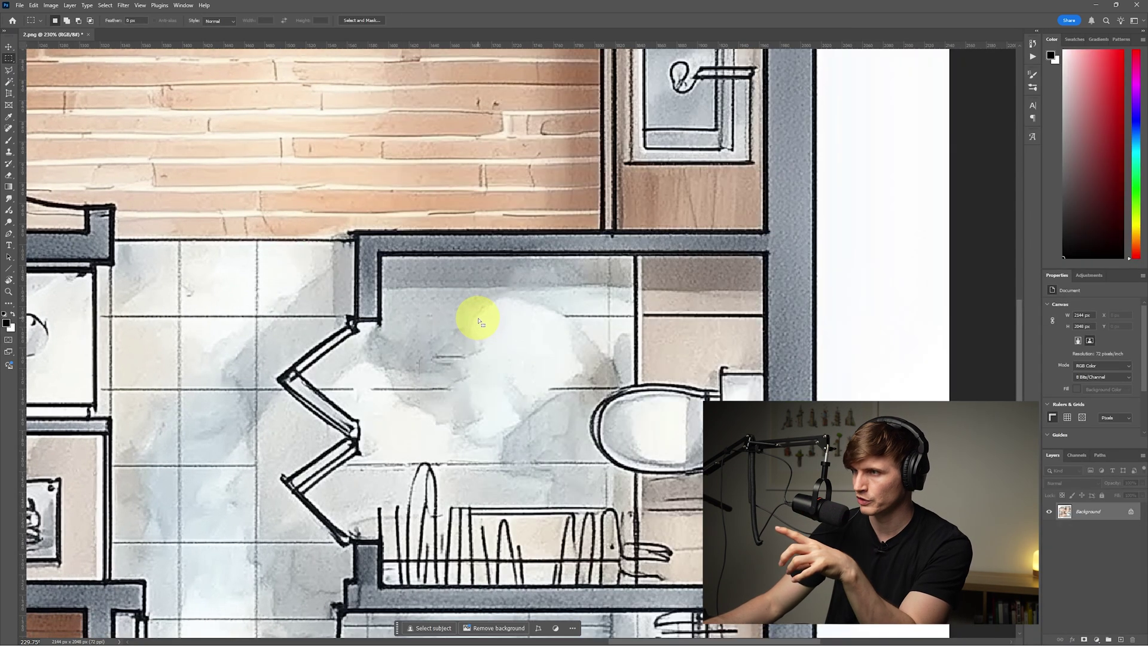
{"action": "left_click", "coordinate": [479, 326]}
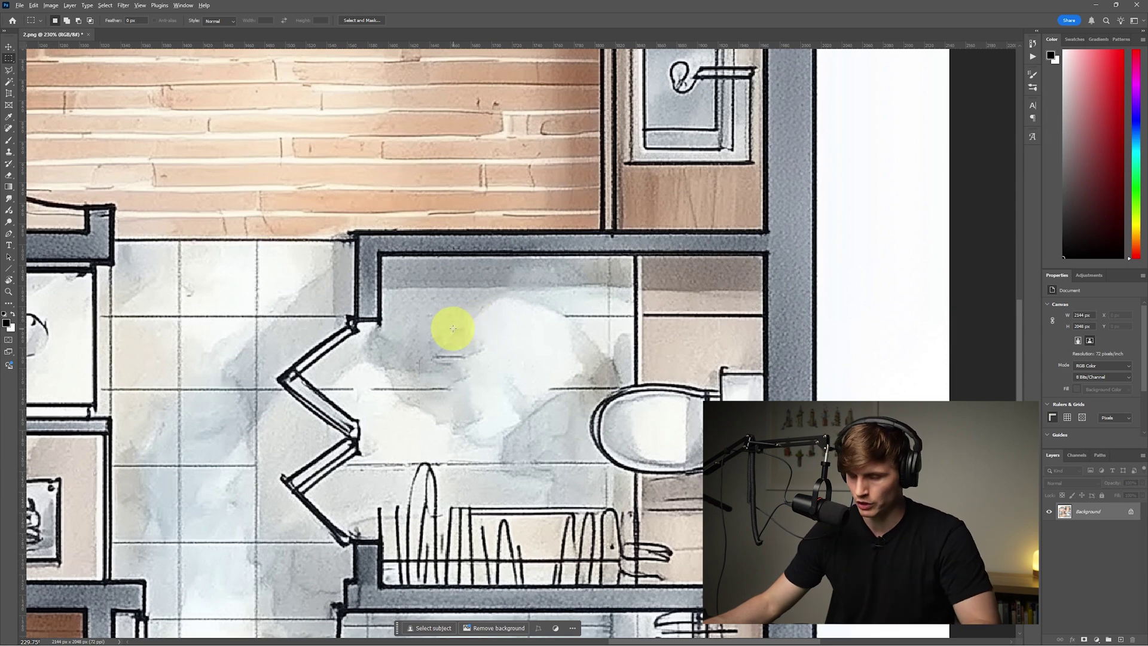
{"action": "scroll", "coordinate": [335, 323], "scroll_direction": "down", "scroll_amount": 3}
{"action": "scroll", "coordinate": [329, 323], "scroll_direction": "down", "scroll_amount": 5}
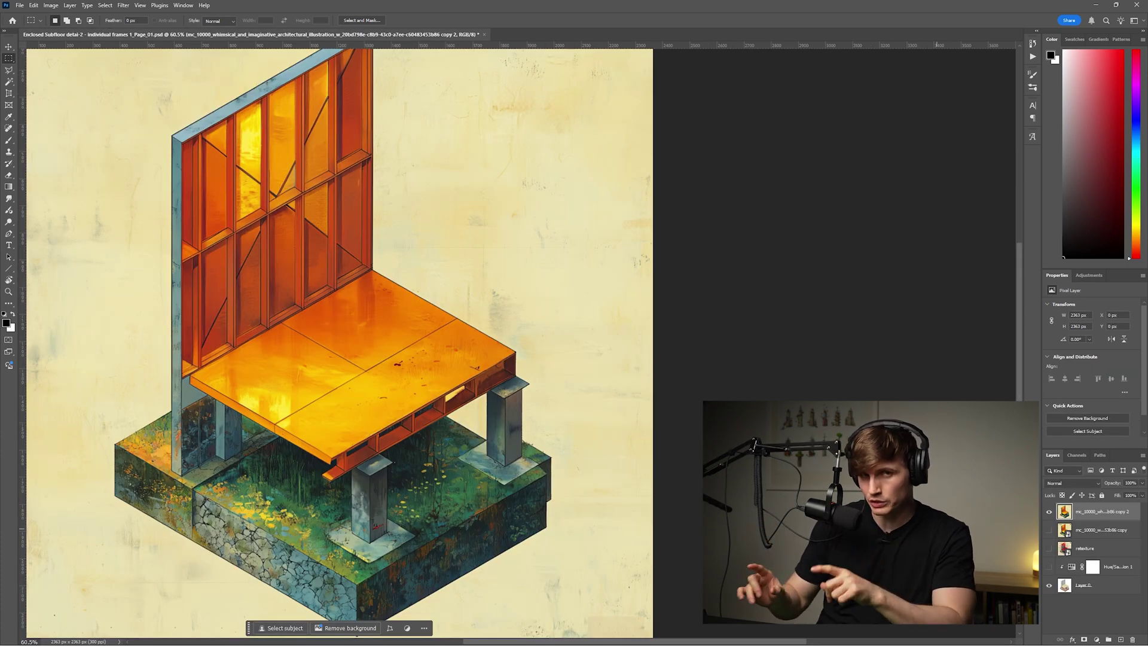
{"action": "key", "text": "ctrl+comma"}
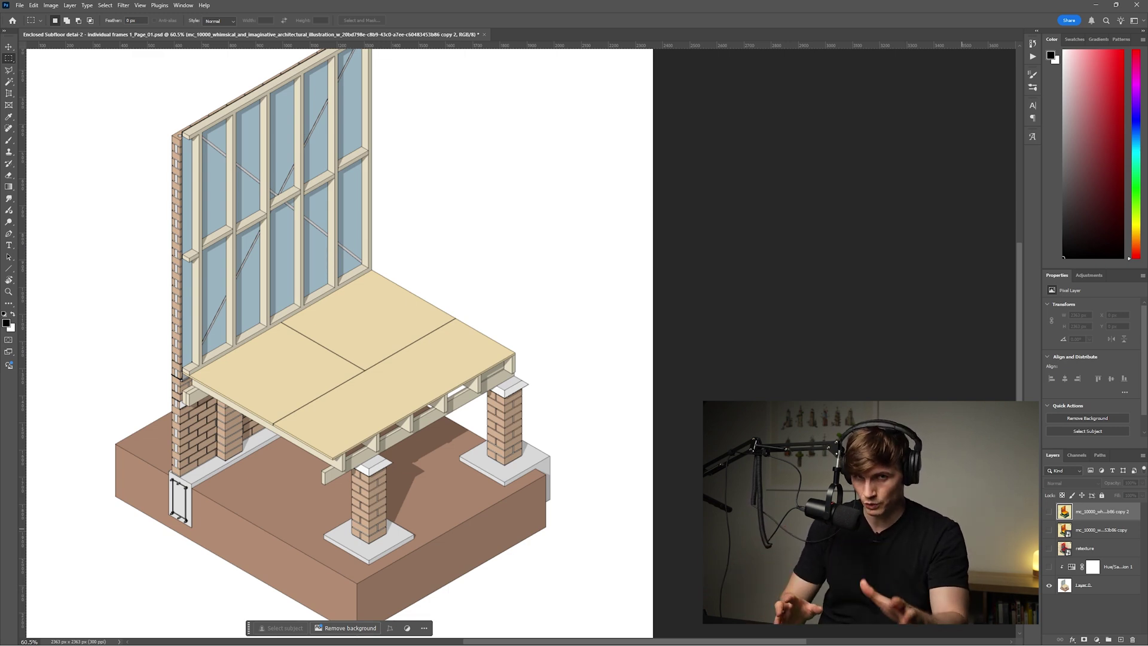
{"action": "key", "text": "ctrl+comma"}
{"action": "left_click", "coordinate": [1049, 585]}
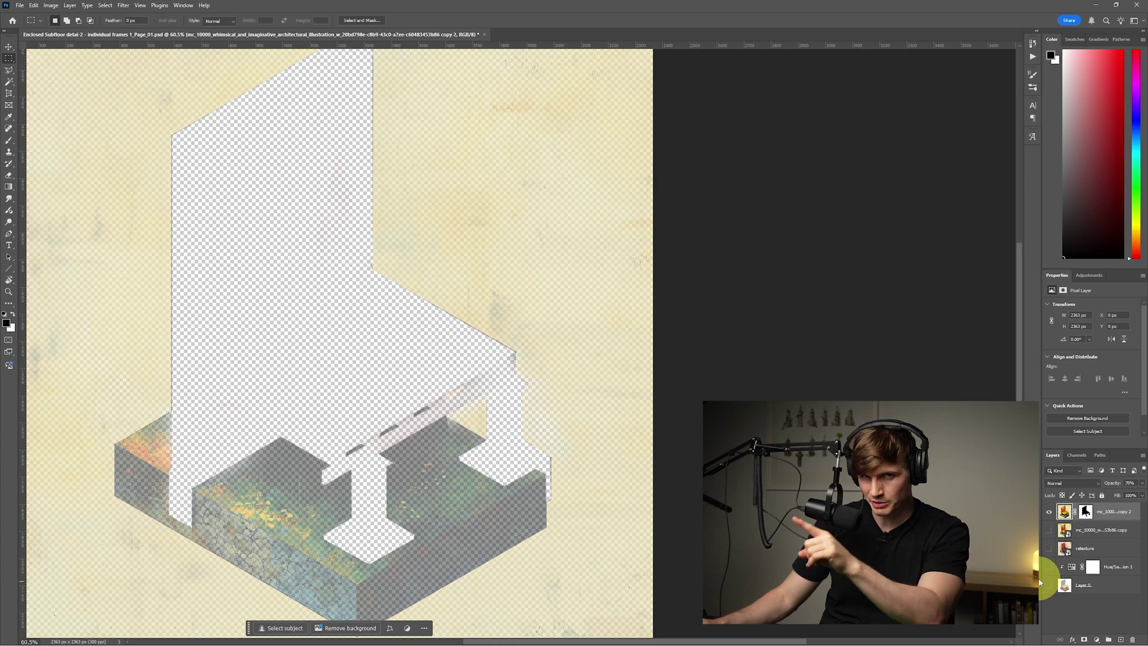
{"action": "left_click", "coordinate": [1050, 585]}
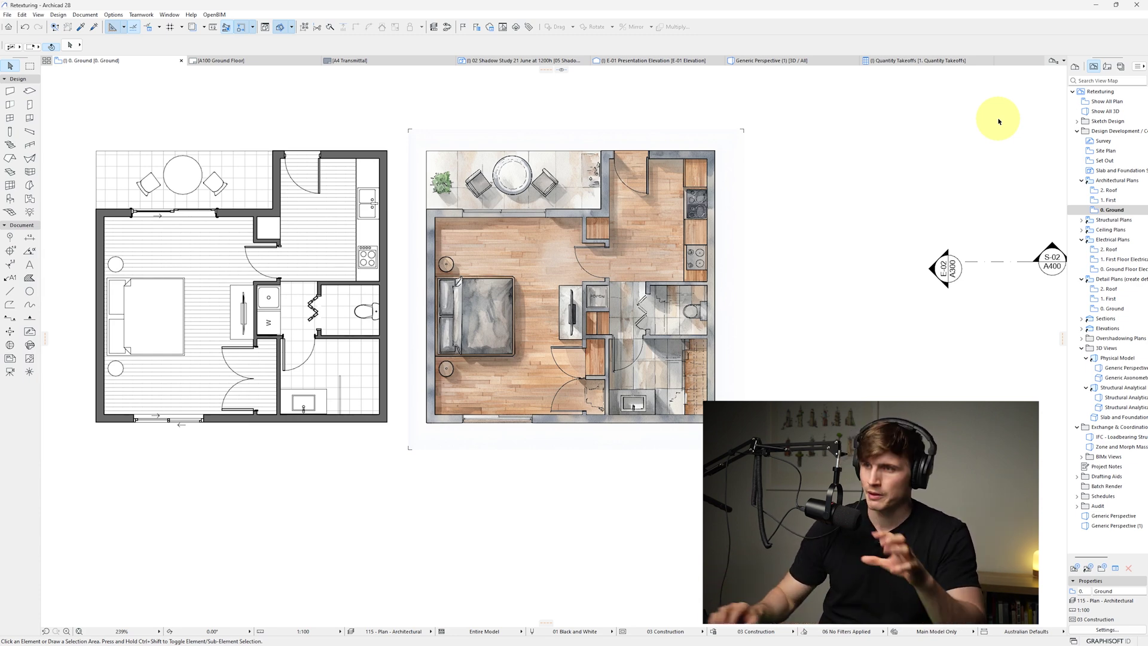
Switch away from Archicad to bring up the stylised room 3.png render
{"action": "key", "text": "alt+Tab"}
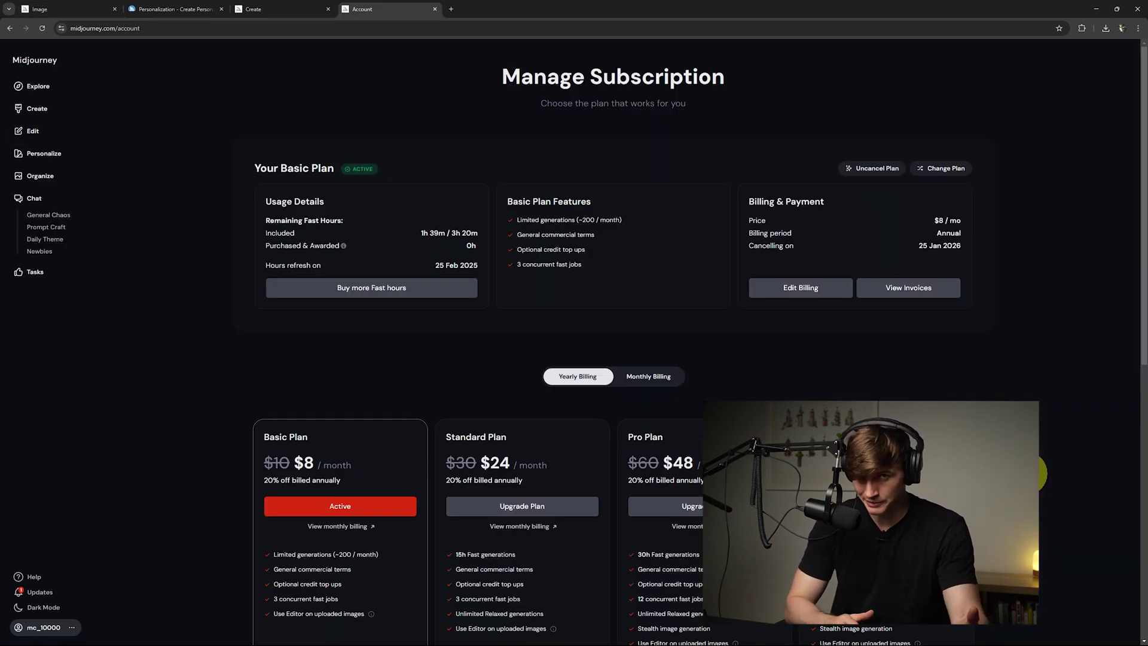
Scroll the Manage Subscription page to view the yearly plan cards, Basic $8 through Mega $96
{"action": "scroll", "coordinate": [598, 359], "scroll_direction": "down", "scroll_amount": 2}
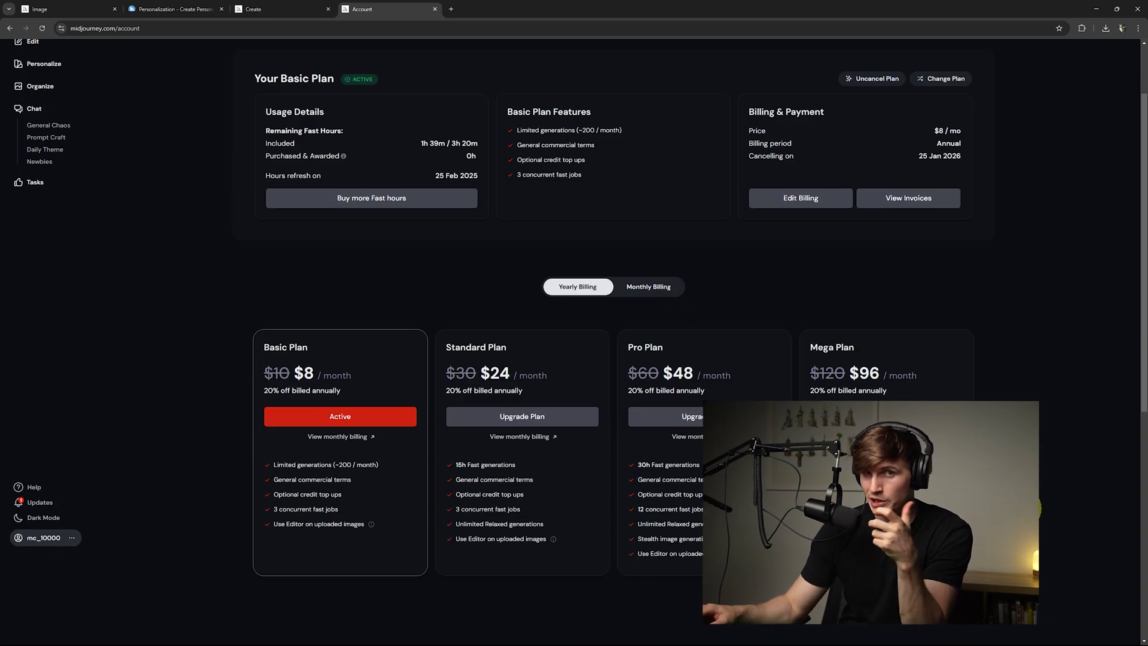